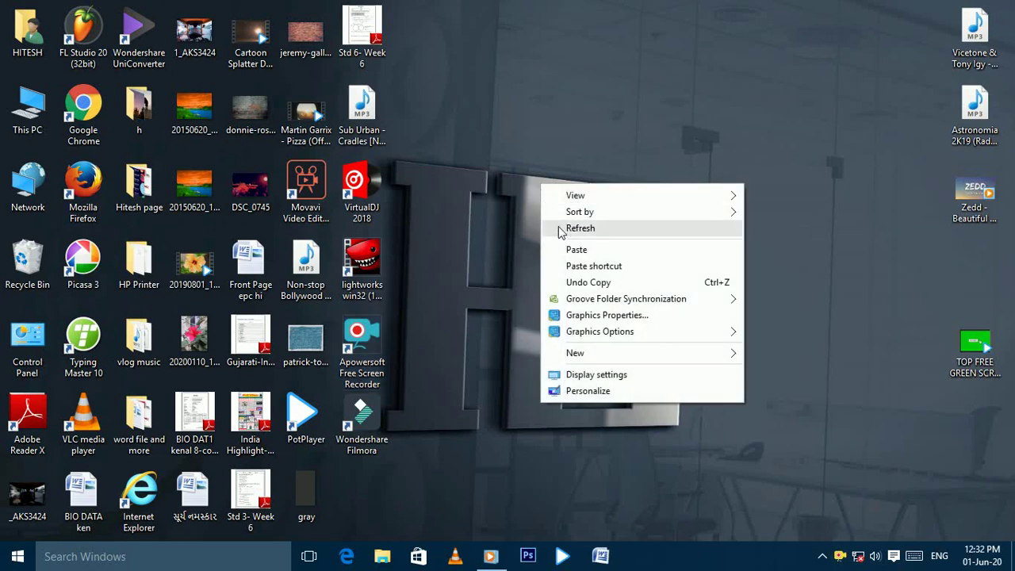
Step: Open YOU EDIT MY PHOTO 3 (5) from the h folder in Adobe Photoshop CS6
double_click(139, 111)
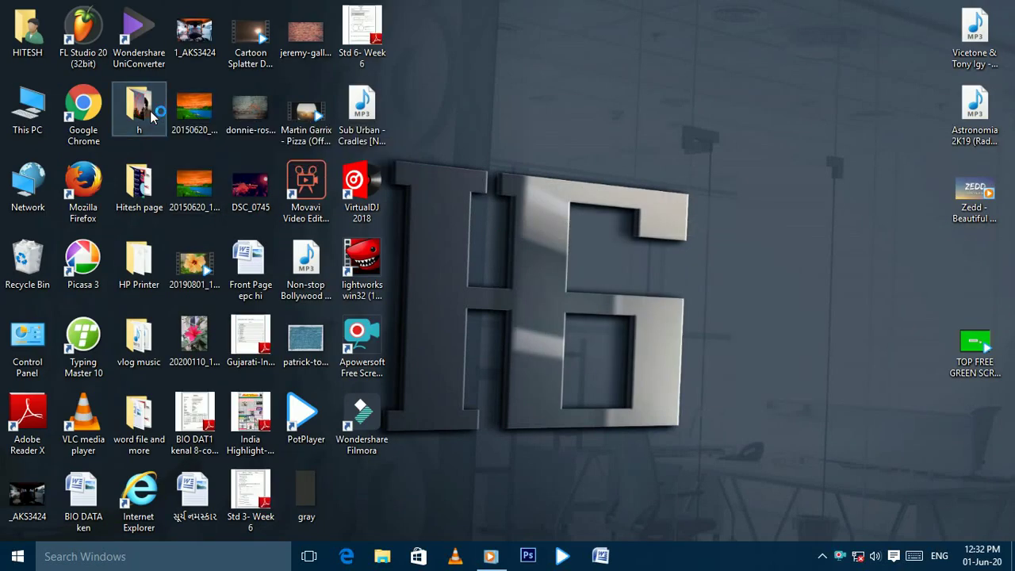
scroll(739, 233, down, 5)
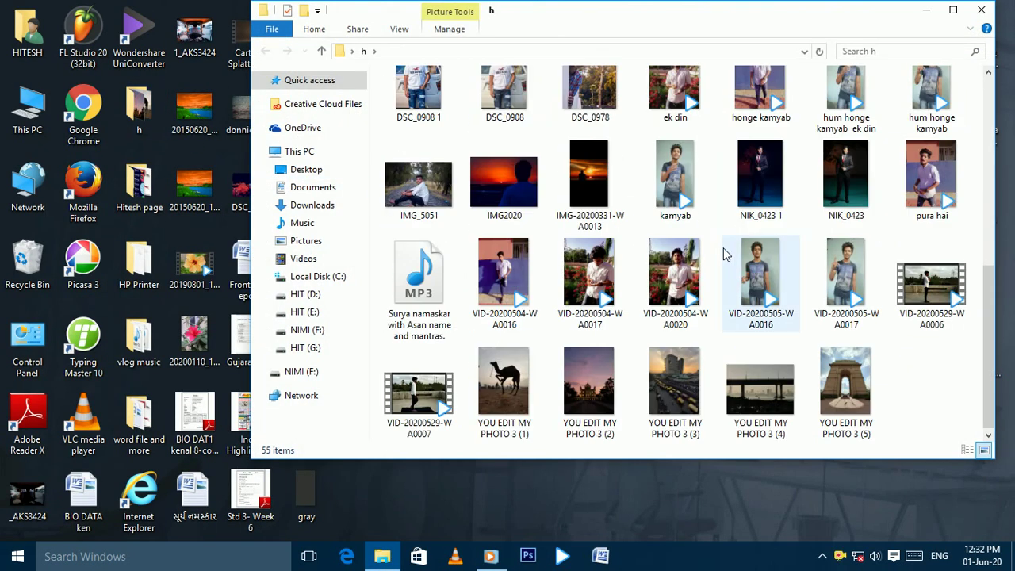
right_click(829, 393)
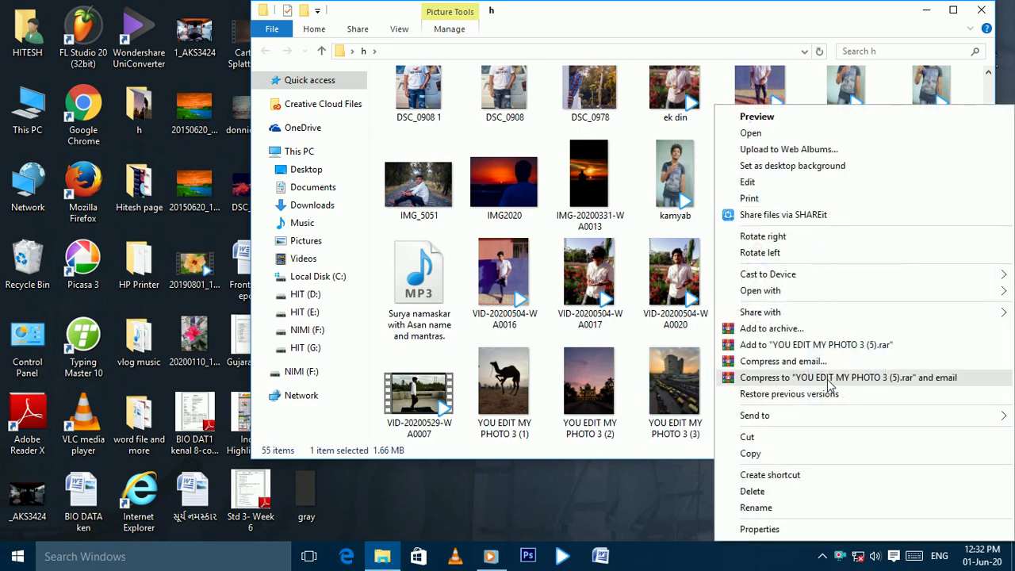
mouse_move(761, 291)
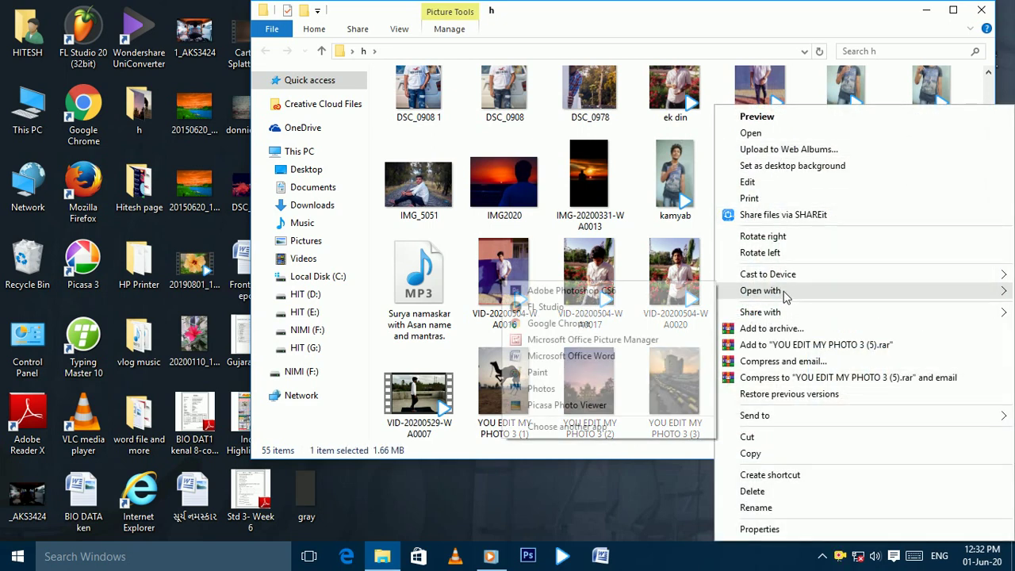
click(605, 296)
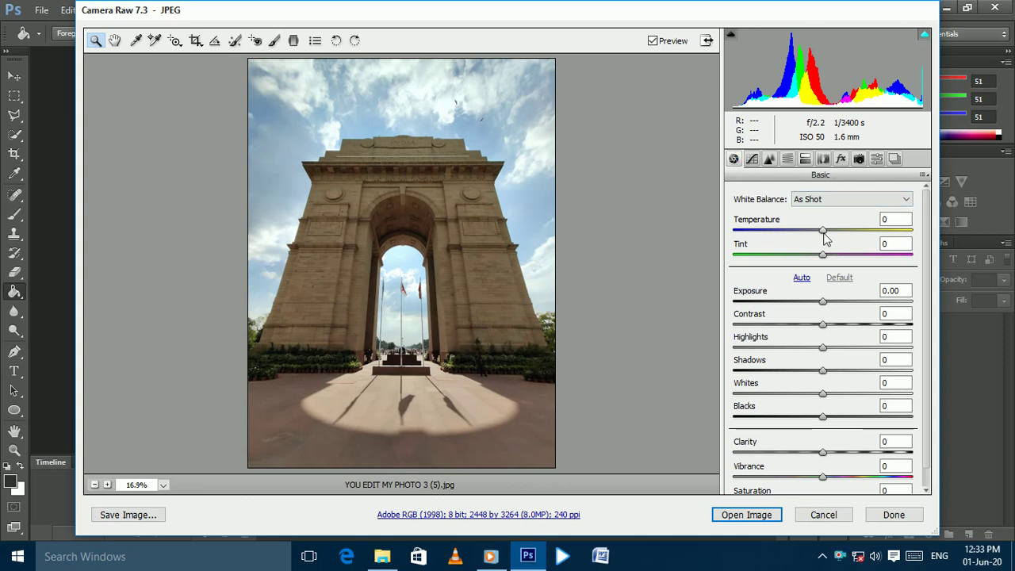
Step: Compare Camera Raw Auto tone against Default, then start lowering Exposure
click(802, 279)
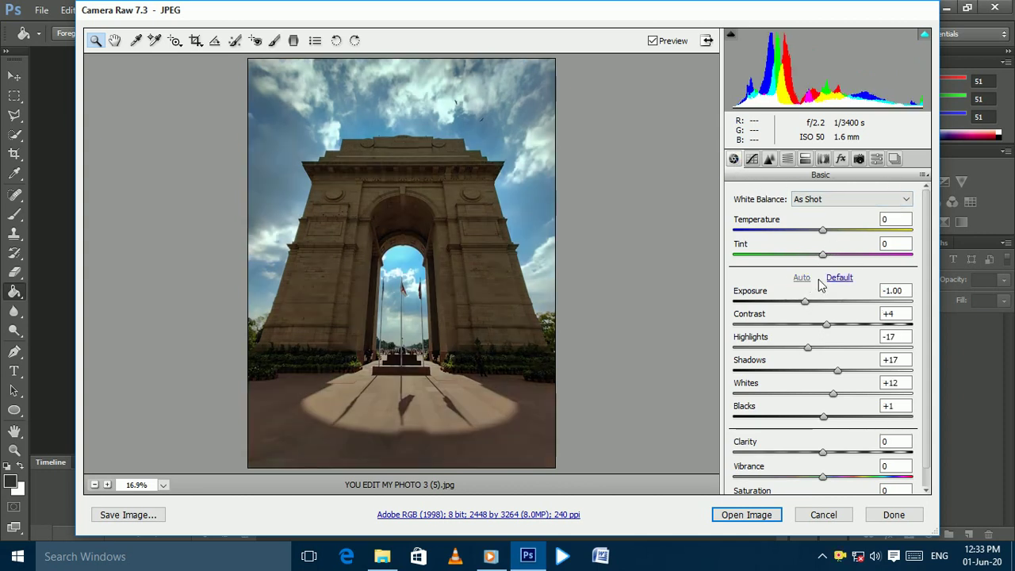
click(840, 279)
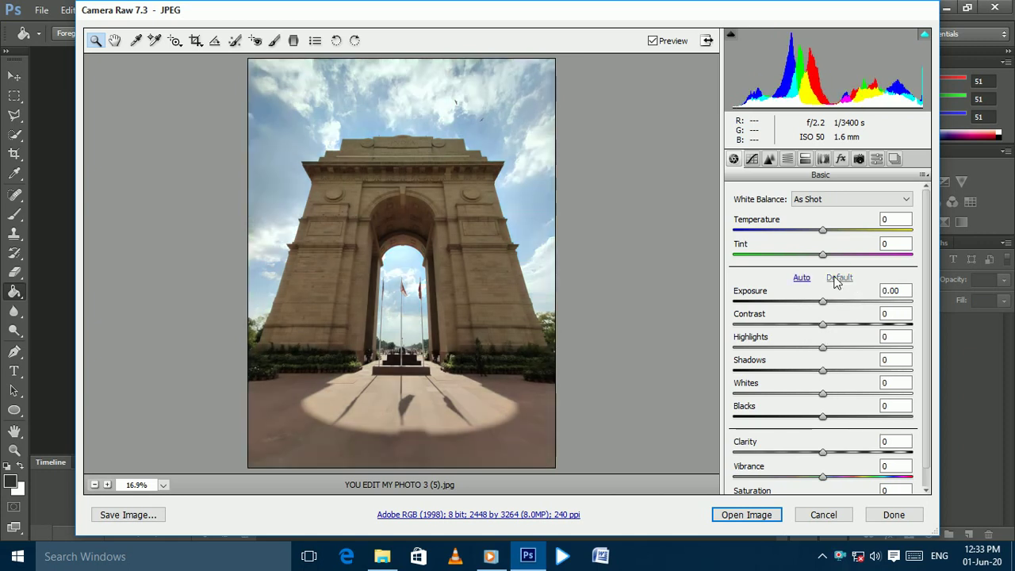
click(802, 277)
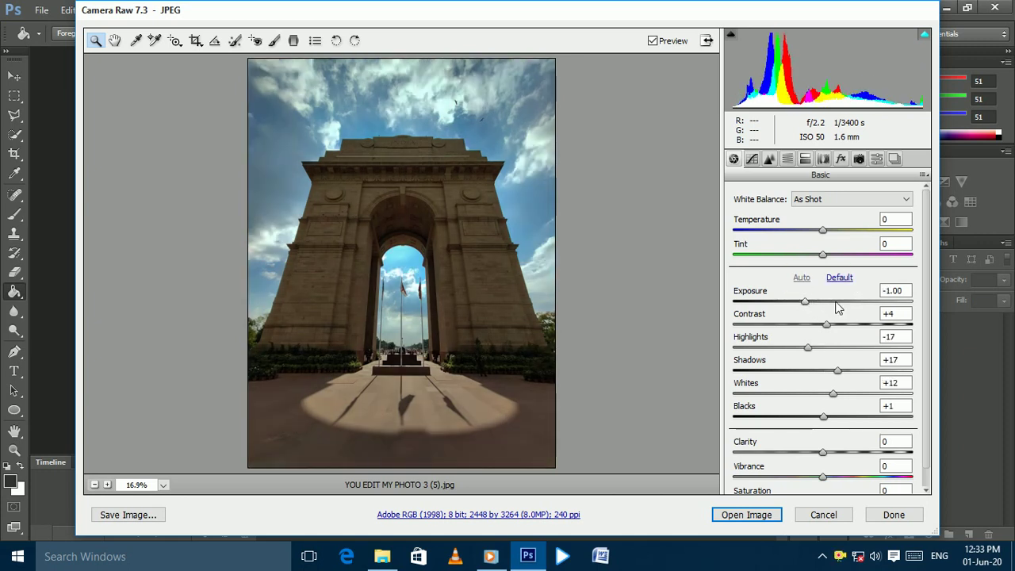
click(840, 278)
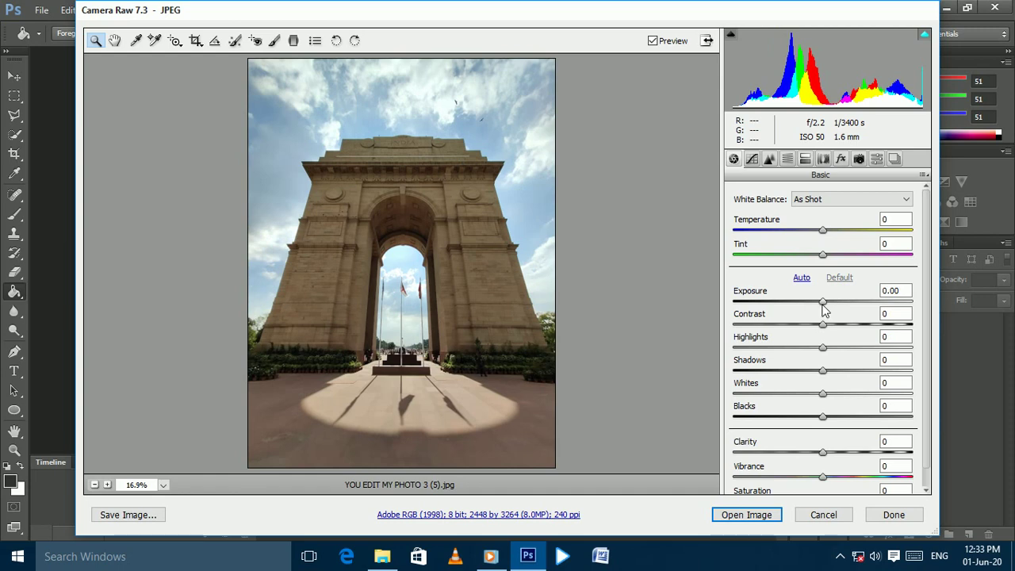
mouse_move(822, 302)
mouse_down()
mouse_move(802, 302)
mouse_move(814, 330)
mouse_move(850, 323)
mouse_move(790, 351)
mouse_move(941, 349)
mouse_up()
Step: Set Highlights +18, Shadows +30, Whites +51, Blacks −21, Clarity −8 and Vibrance +10
mouse_move(877, 356)
mouse_down()
mouse_move(916, 359)
mouse_move(839, 356)
mouse_move(806, 373)
mouse_move(843, 375)
mouse_up()
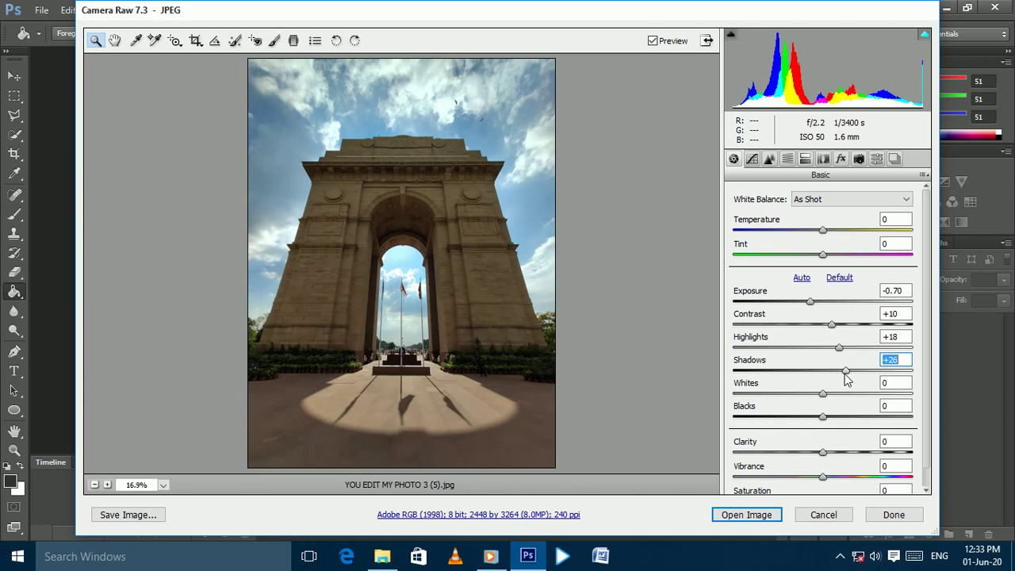
drag(845, 380, 850, 379)
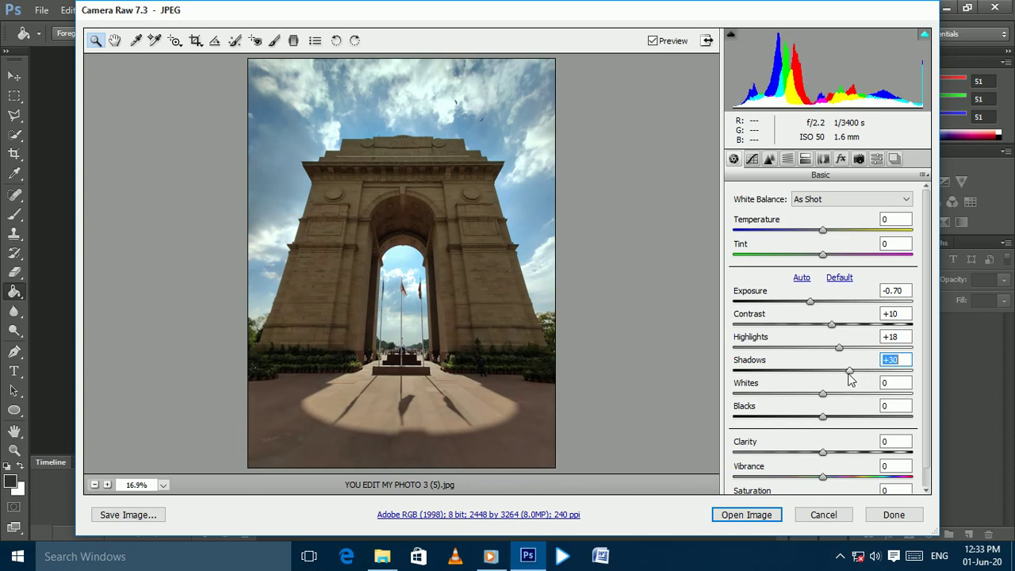
click(823, 393)
mouse_move(824, 394)
mouse_down()
mouse_move(801, 394)
mouse_move(873, 394)
mouse_move(842, 402)
mouse_move(873, 403)
mouse_up()
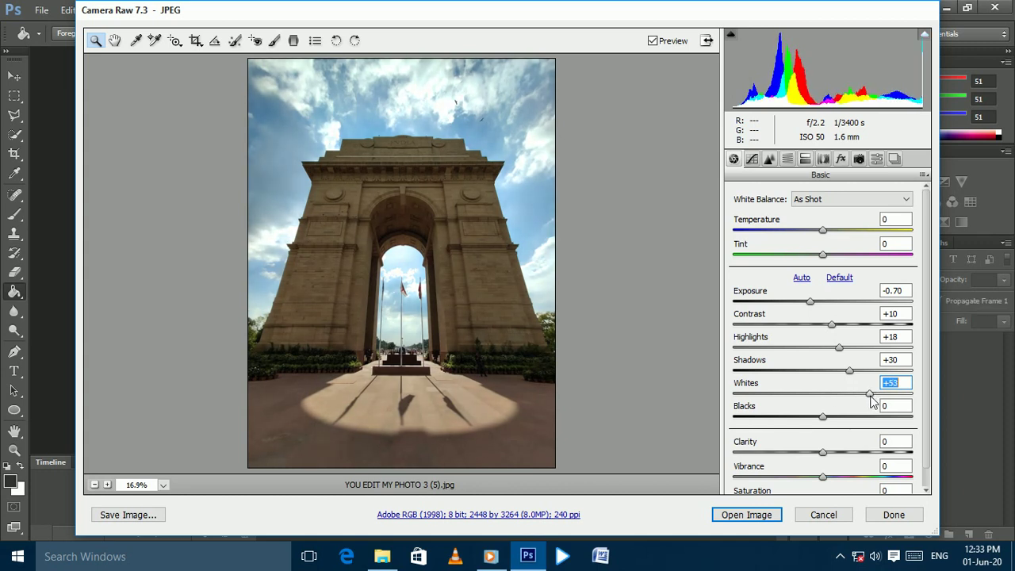
mouse_move(825, 420)
mouse_down()
mouse_move(799, 421)
mouse_move(836, 422)
mouse_move(791, 421)
mouse_move(804, 424)
mouse_move(818, 455)
mouse_up()
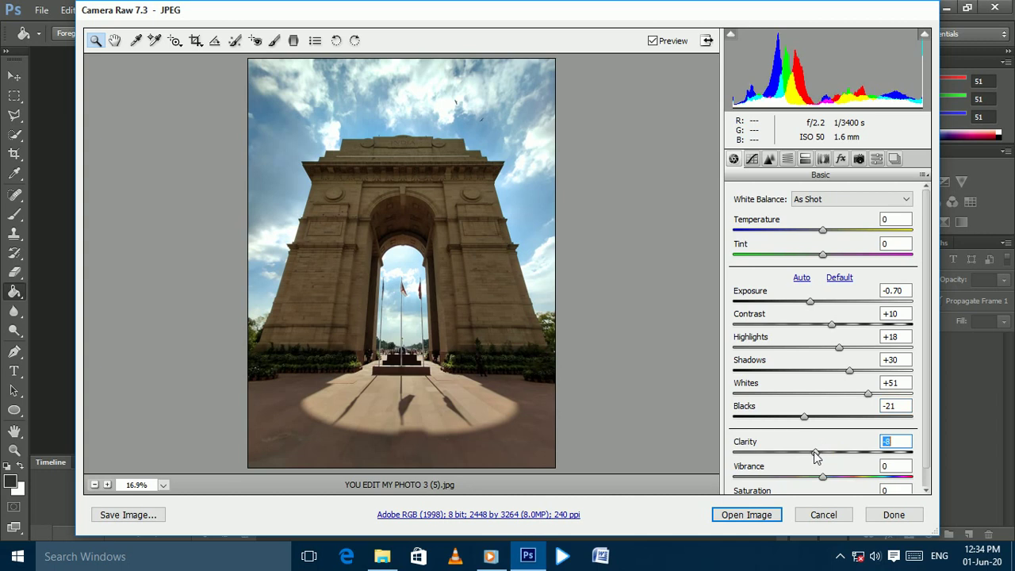
scroll(825, 468, down, 1)
mouse_move(823, 456)
mouse_down()
mouse_move(849, 457)
mouse_move(823, 458)
mouse_move(848, 459)
mouse_move(835, 458)
mouse_up()
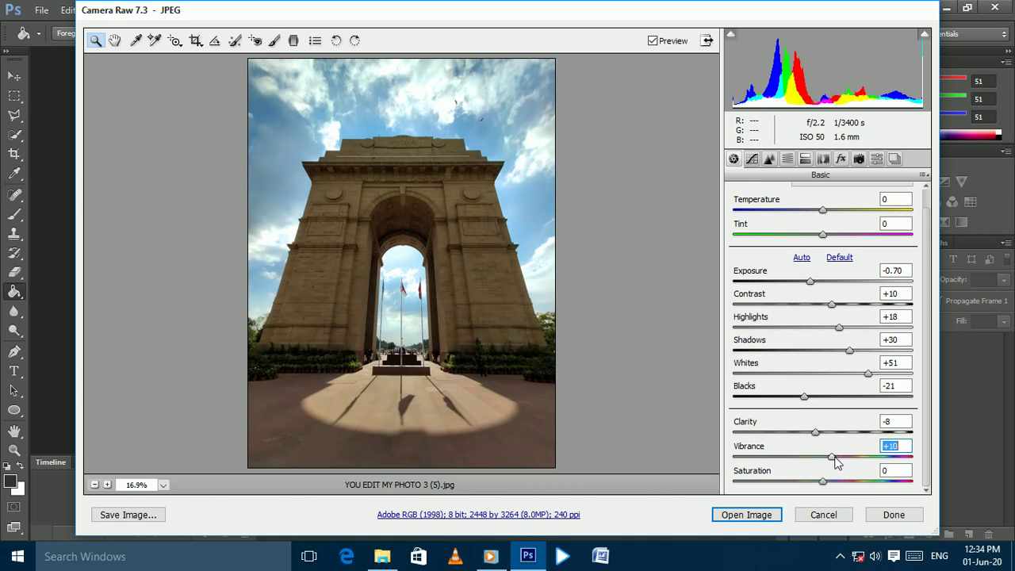
scroll(823, 235, up, 1)
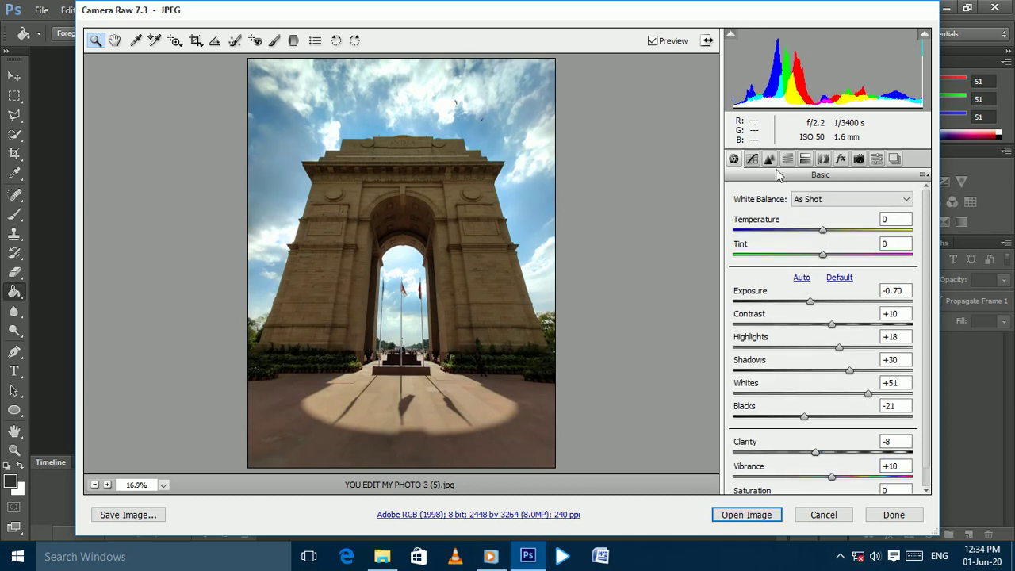
click(752, 158)
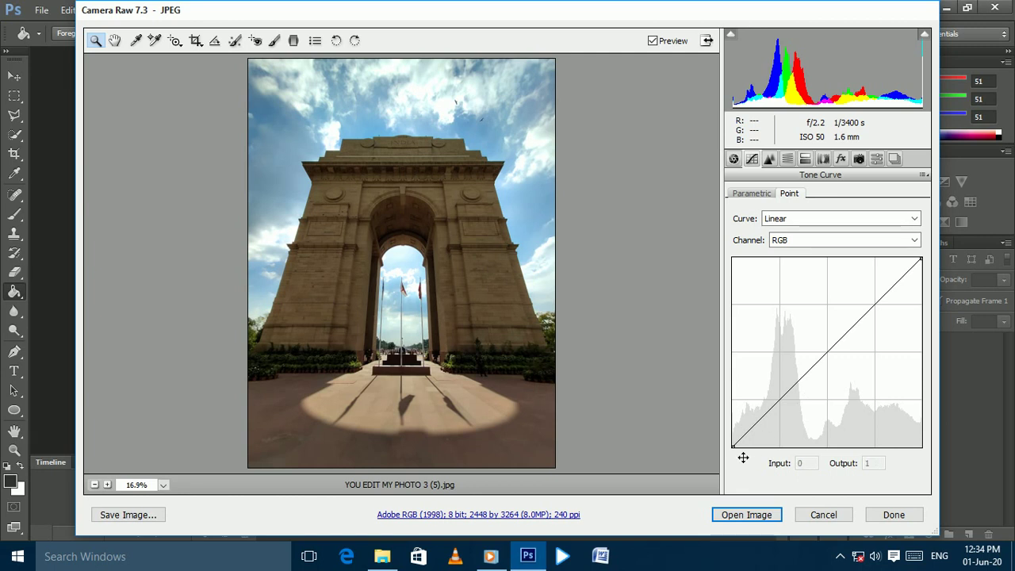
Step: Shape a gentle S tone curve with points at 62→55 and about 192→198
mouse_move(742, 457)
mouse_down()
mouse_move(742, 443)
mouse_move(743, 460)
mouse_move(741, 451)
mouse_up()
drag(789, 409, 790, 413)
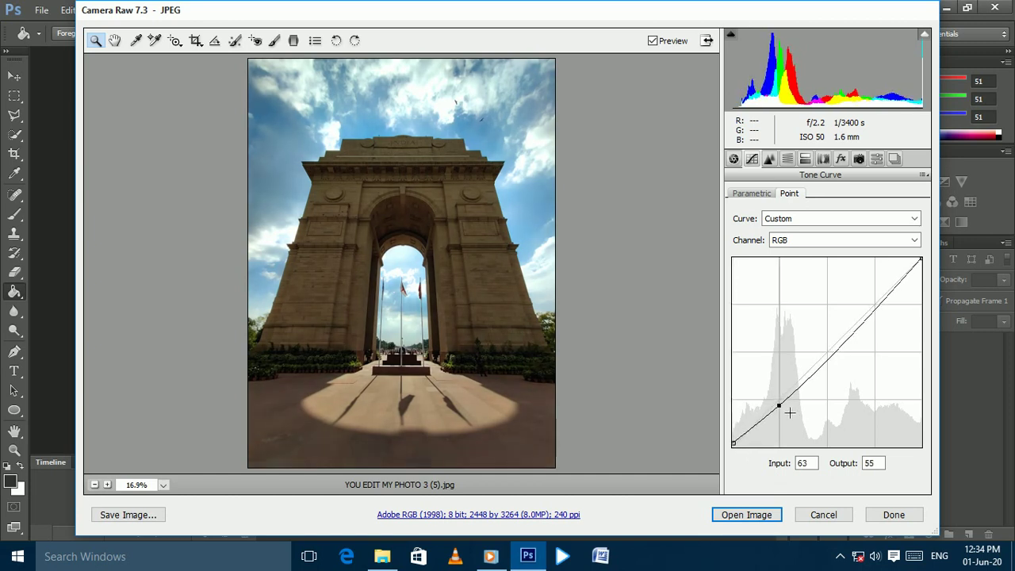
drag(790, 412, 786, 412)
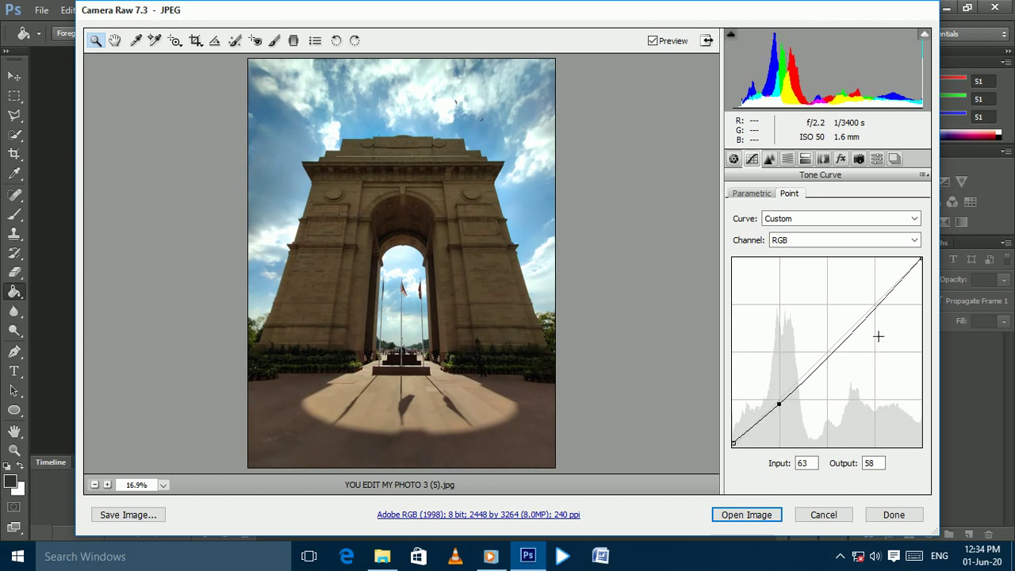
mouse_move(884, 318)
mouse_down()
mouse_move(883, 302)
mouse_move(884, 317)
mouse_up()
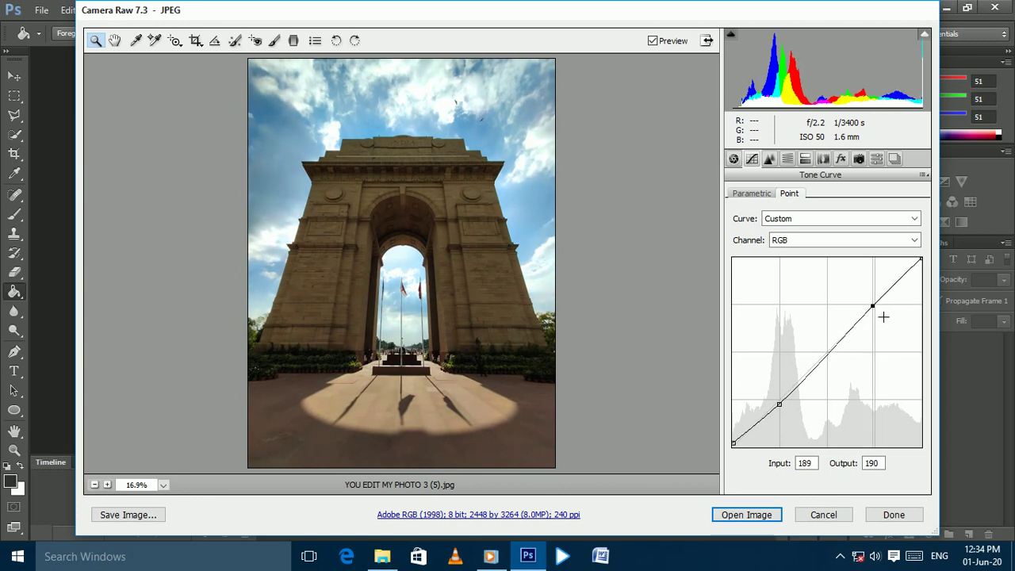
click(733, 444)
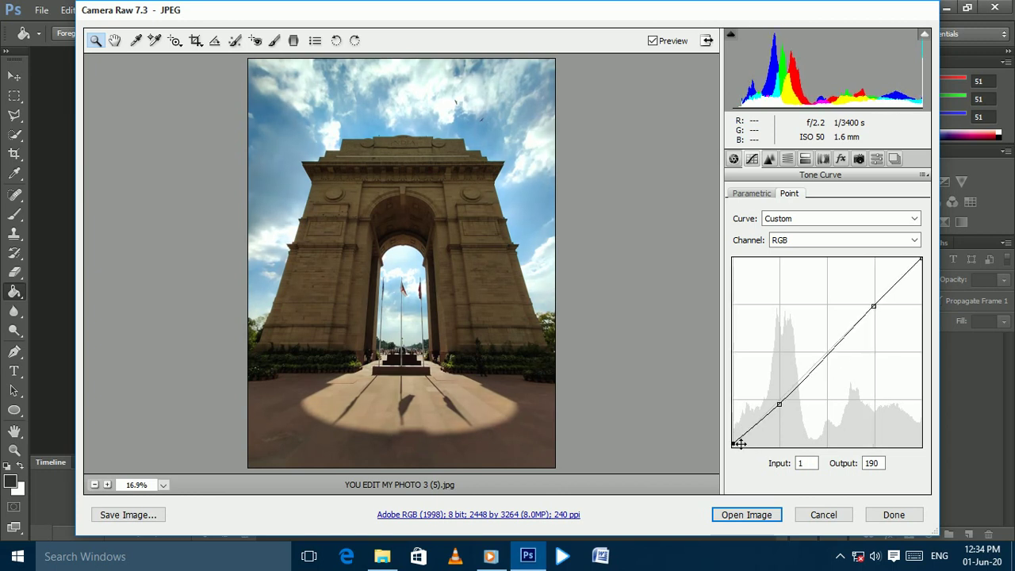
key(shift+Up)
key(shift+Up)
mouse_move(740, 442)
mouse_down()
mouse_move(749, 463)
mouse_move(768, 463)
mouse_move(748, 469)
mouse_up()
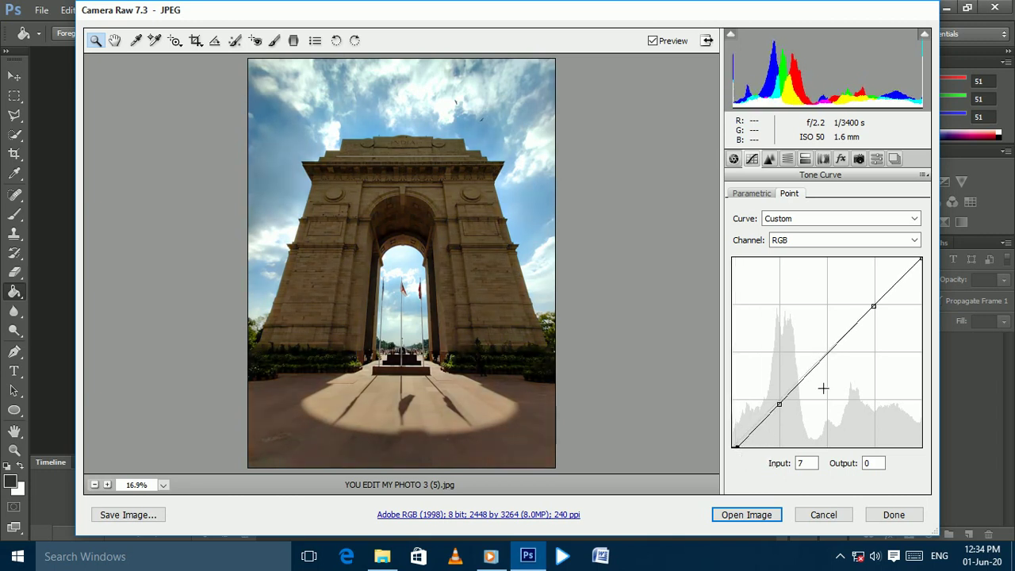
drag(885, 317, 886, 311)
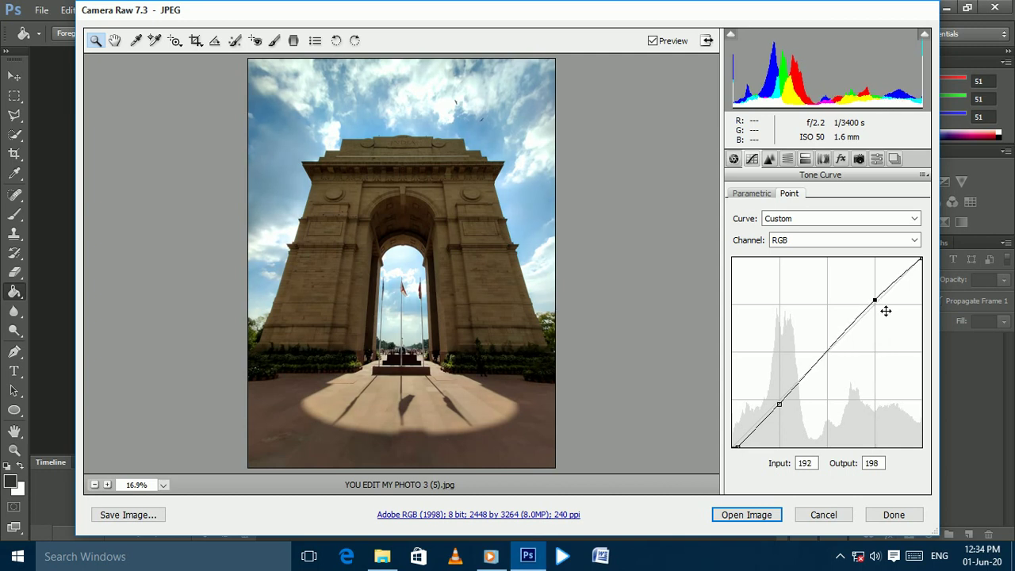
drag(792, 417, 789, 417)
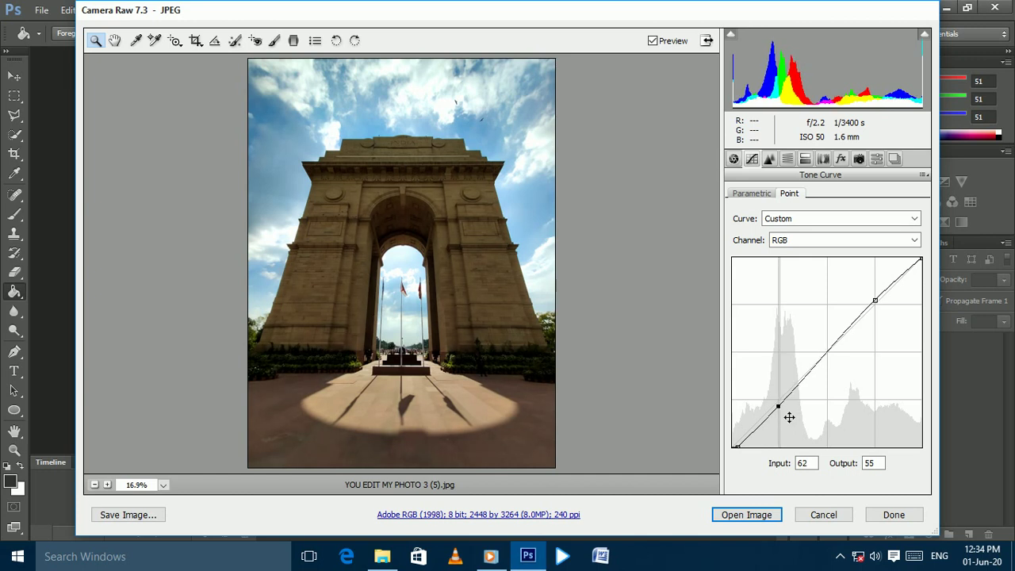
click(875, 159)
scroll(873, 207, down, 1)
Step: Set camera calibration hue/saturation to Red −10/+12, Green +28/+25, Blue −30/+10
click(859, 159)
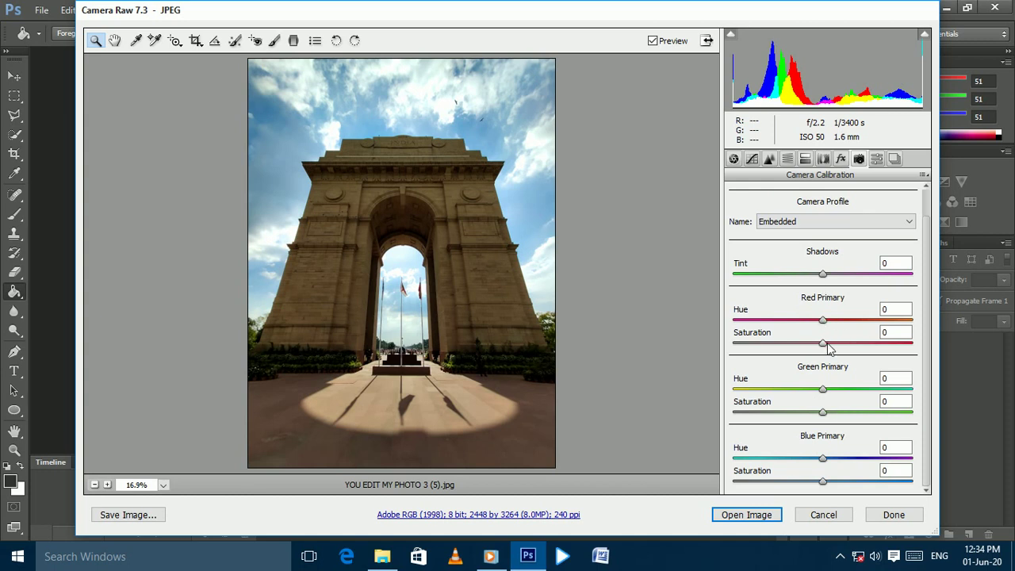
mouse_move(823, 343)
mouse_down()
mouse_move(882, 344)
mouse_move(833, 346)
mouse_move(803, 320)
mouse_up()
drag(833, 418, 842, 415)
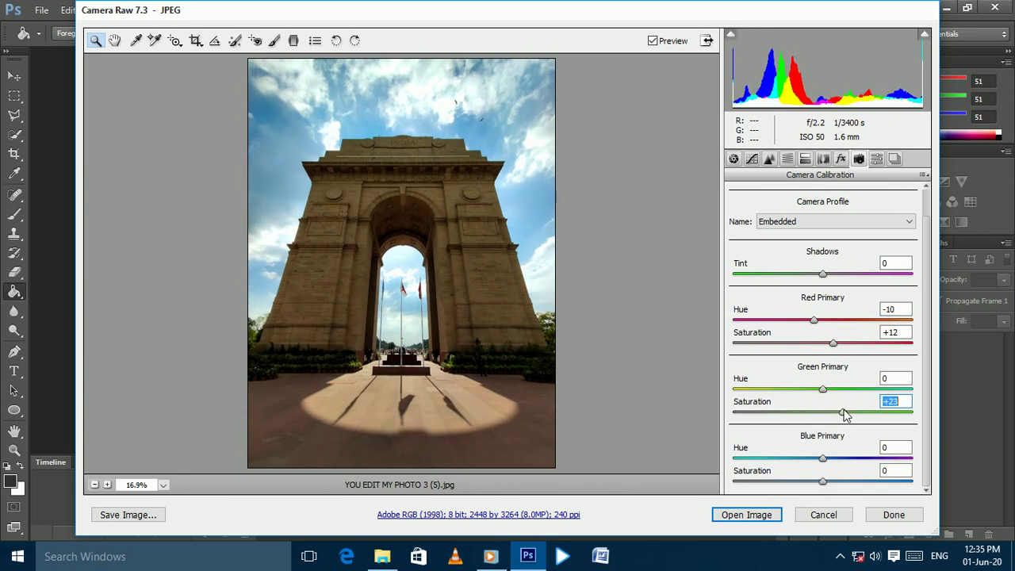
mouse_move(844, 416)
mouse_down()
mouse_move(869, 396)
mouse_move(849, 398)
mouse_up()
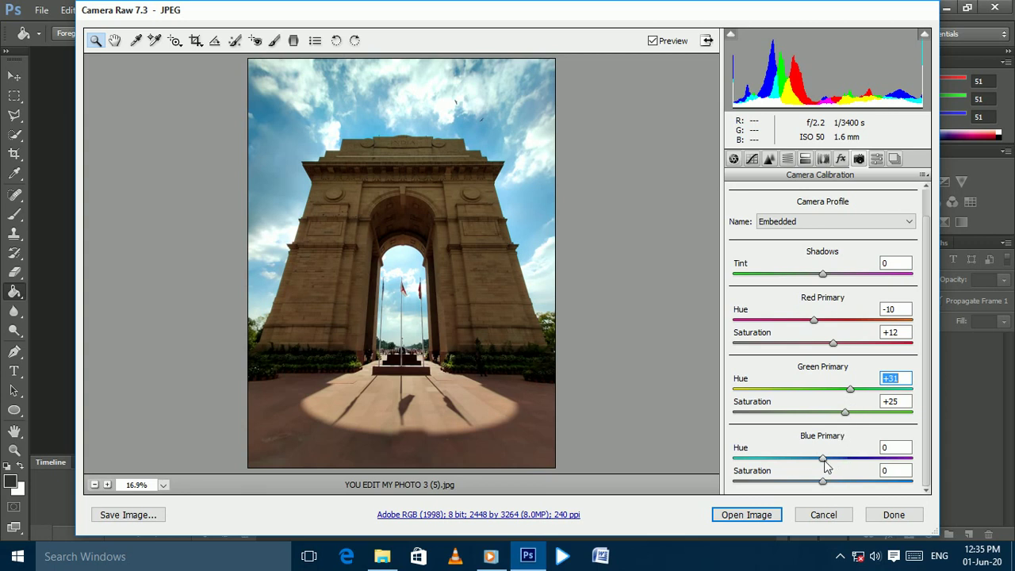
mouse_move(822, 459)
mouse_down()
mouse_move(777, 466)
mouse_move(802, 468)
mouse_up()
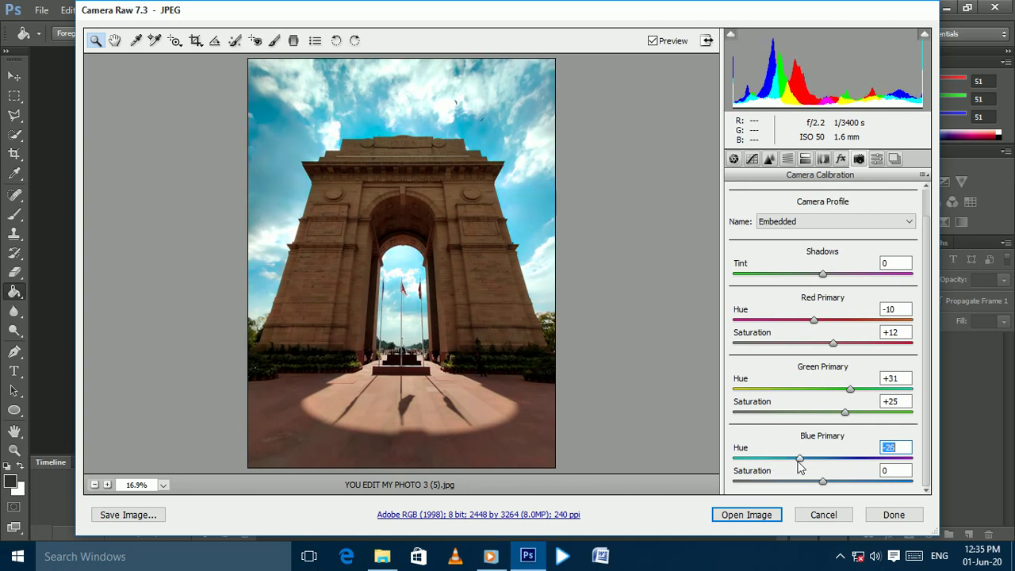
mouse_move(825, 488)
mouse_down()
mouse_move(851, 486)
mouse_move(781, 487)
mouse_move(835, 486)
mouse_up()
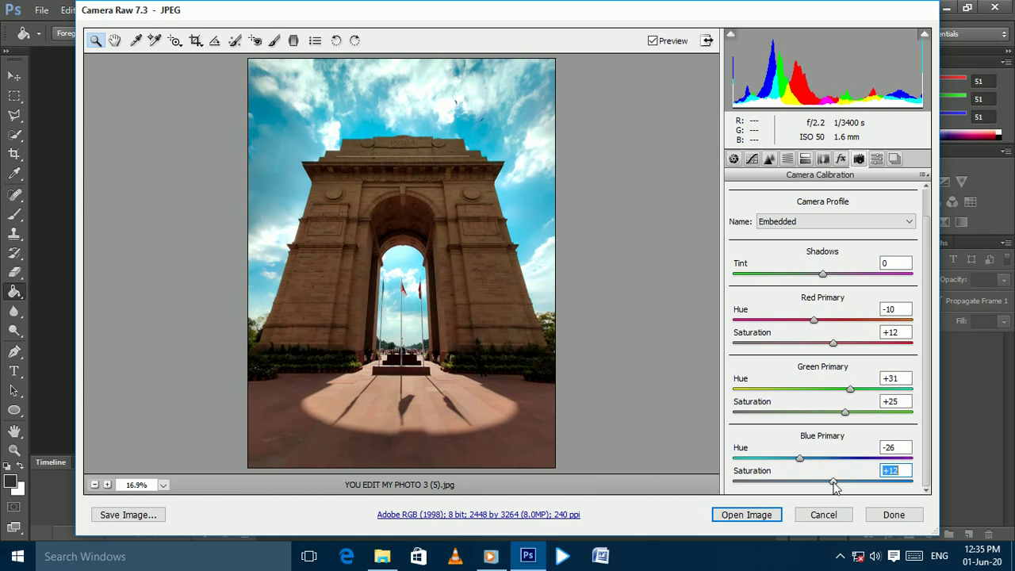
mouse_move(798, 460)
mouse_down()
mouse_move(789, 464)
mouse_move(825, 460)
mouse_move(801, 466)
mouse_up()
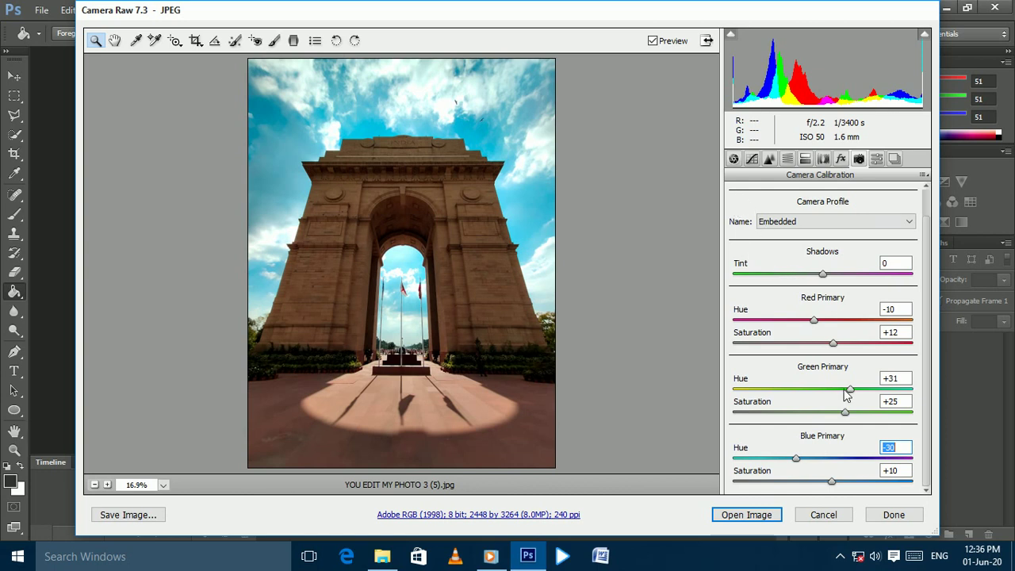
drag(848, 390, 845, 390)
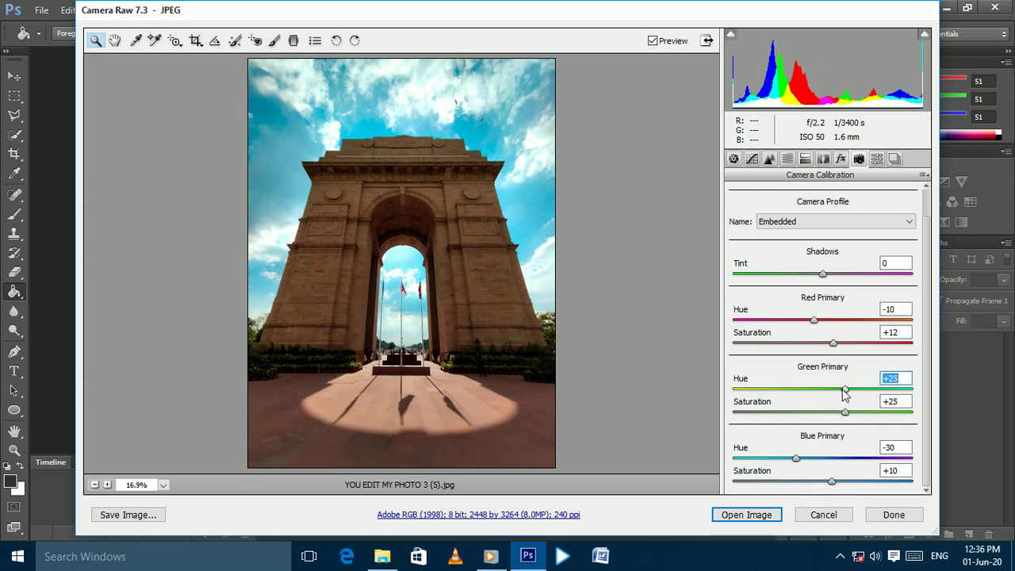
click(769, 158)
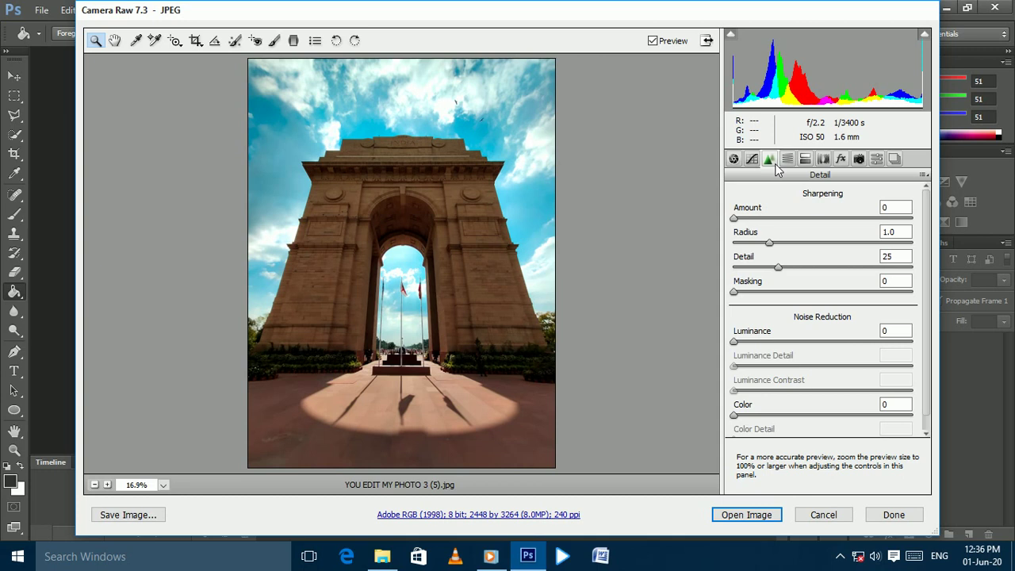
Step: In HSL Hue, set Greens to +20 and Oranges to −14, leaving Yellows at 0
click(787, 159)
click(743, 217)
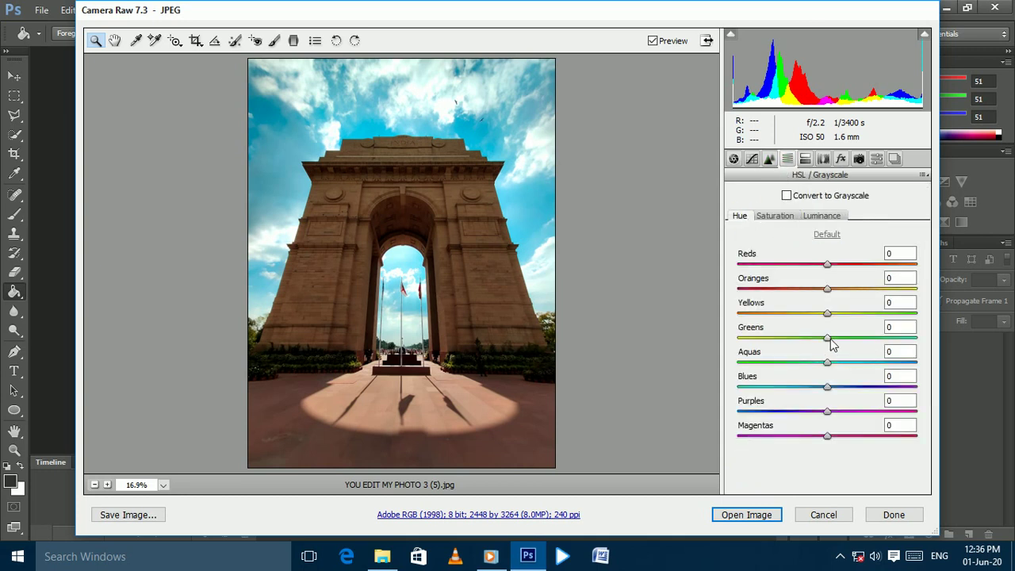
mouse_move(827, 312)
mouse_down()
mouse_move(865, 314)
mouse_move(770, 317)
mouse_move(900, 323)
mouse_move(798, 312)
mouse_move(866, 327)
mouse_move(754, 324)
mouse_move(888, 322)
mouse_up()
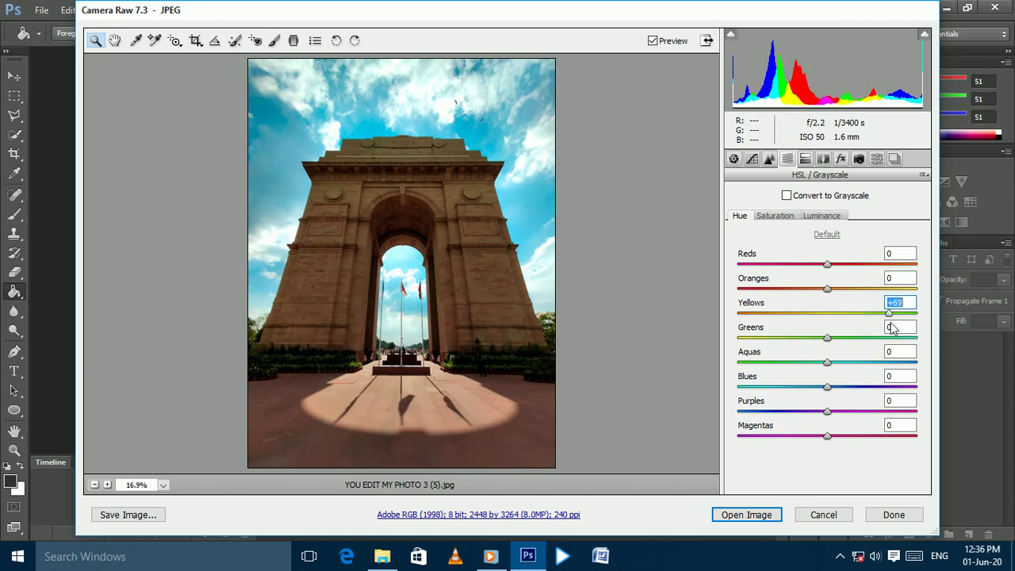
double_click(889, 314)
mouse_move(829, 341)
mouse_down()
mouse_move(859, 342)
mouse_move(850, 342)
mouse_up()
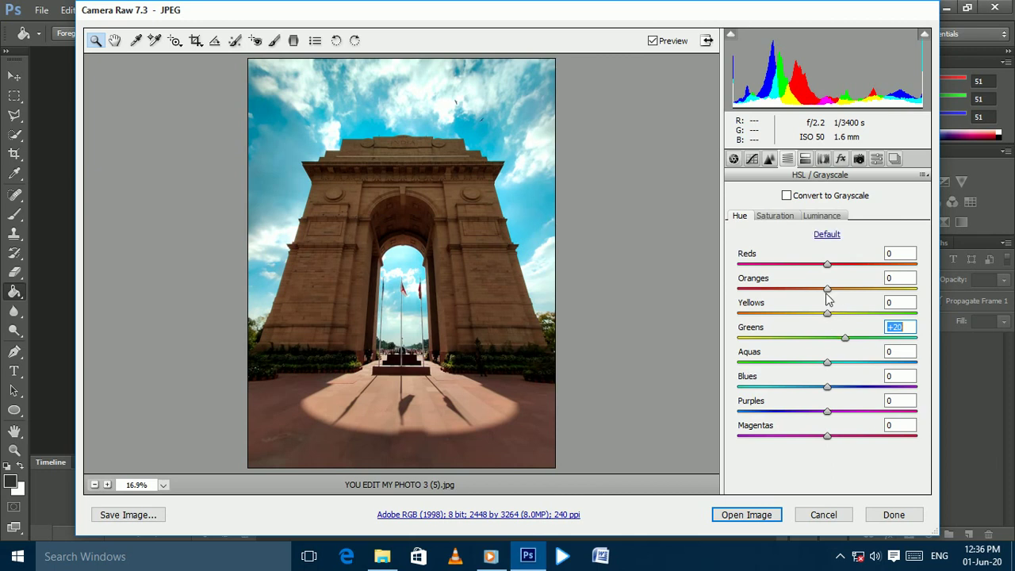
mouse_move(826, 292)
mouse_down()
mouse_move(800, 292)
mouse_move(849, 292)
mouse_move(817, 295)
mouse_up()
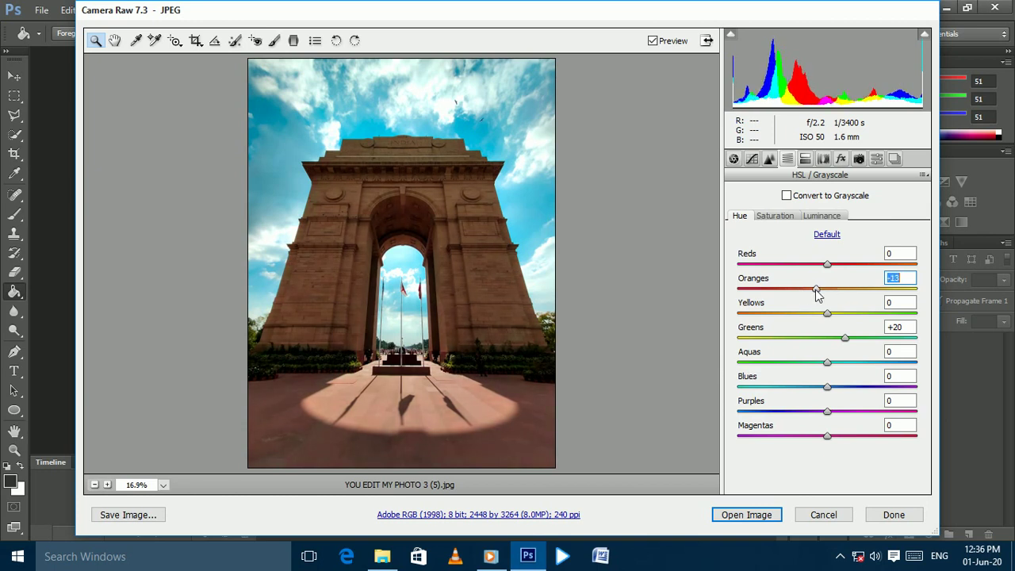
drag(819, 293, 817, 295)
Step: Shift Reds hue to −6 and Blues to −16, keeping Purples and Magentas at 0
mouse_move(829, 271)
mouse_down()
mouse_move(791, 267)
mouse_move(890, 276)
mouse_move(823, 271)
mouse_up()
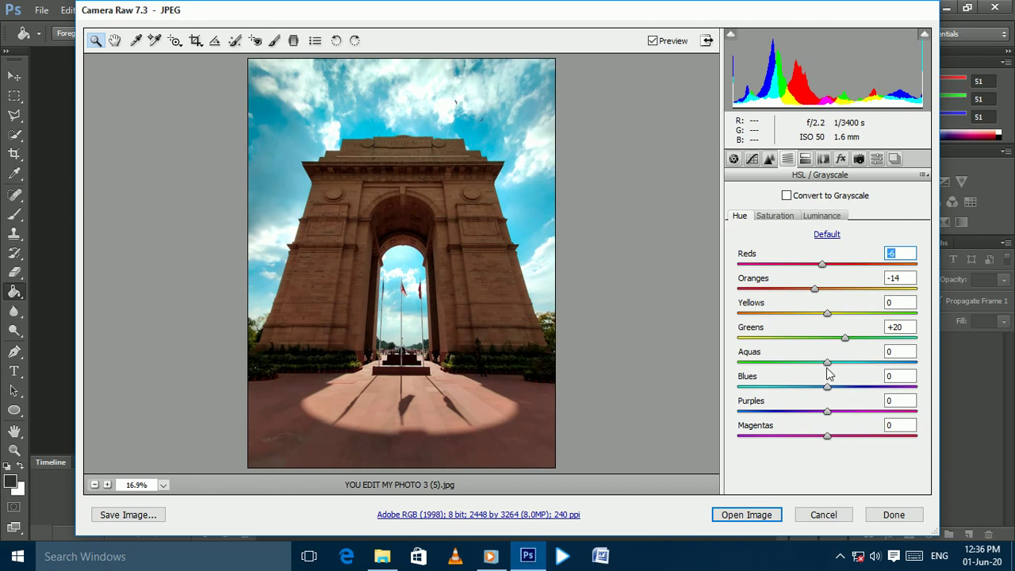
mouse_move(827, 390)
mouse_down()
mouse_move(805, 391)
mouse_move(853, 391)
mouse_move(813, 390)
mouse_up()
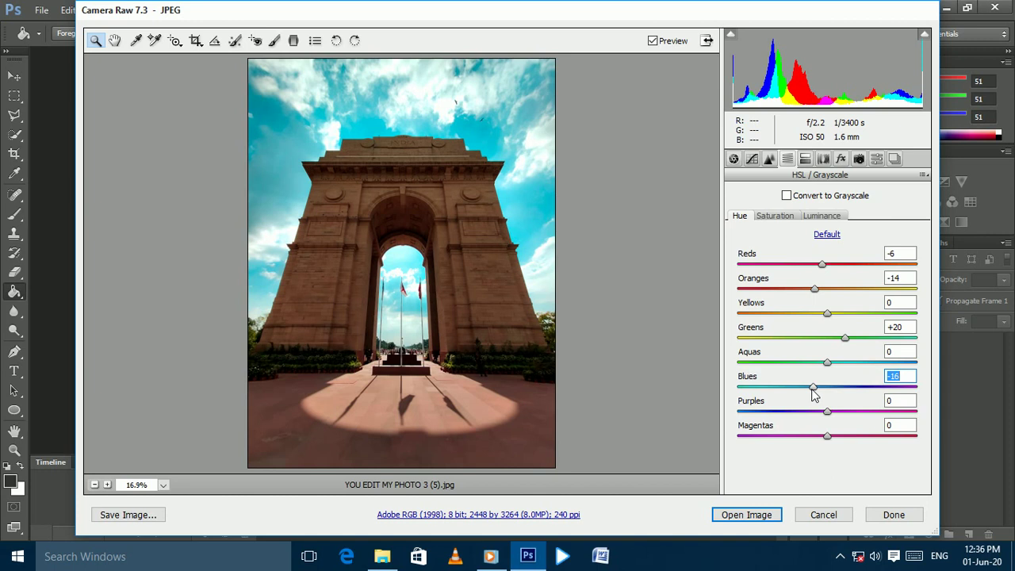
mouse_move(829, 419)
mouse_down()
mouse_move(790, 417)
mouse_move(895, 419)
mouse_move(736, 431)
mouse_up()
double_click(738, 412)
mouse_move(827, 435)
mouse_down()
mouse_move(734, 443)
mouse_move(875, 437)
mouse_up()
double_click(875, 437)
click(799, 219)
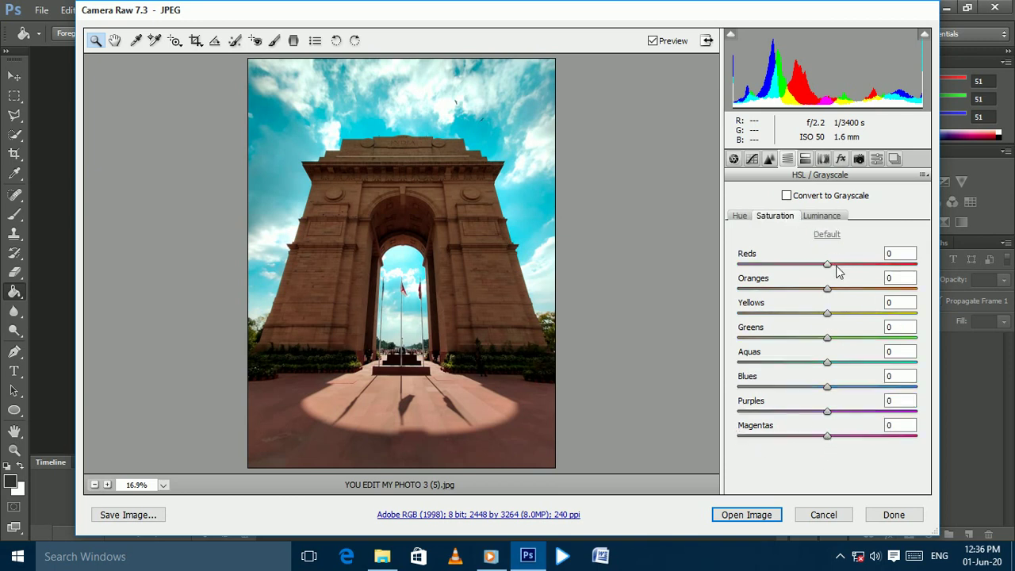
Step: Set HSL saturation to Reds +22, Oranges +38, Yellows −18, Greens +23, Aquas +15, Blues +10
drag(828, 264, 920, 265)
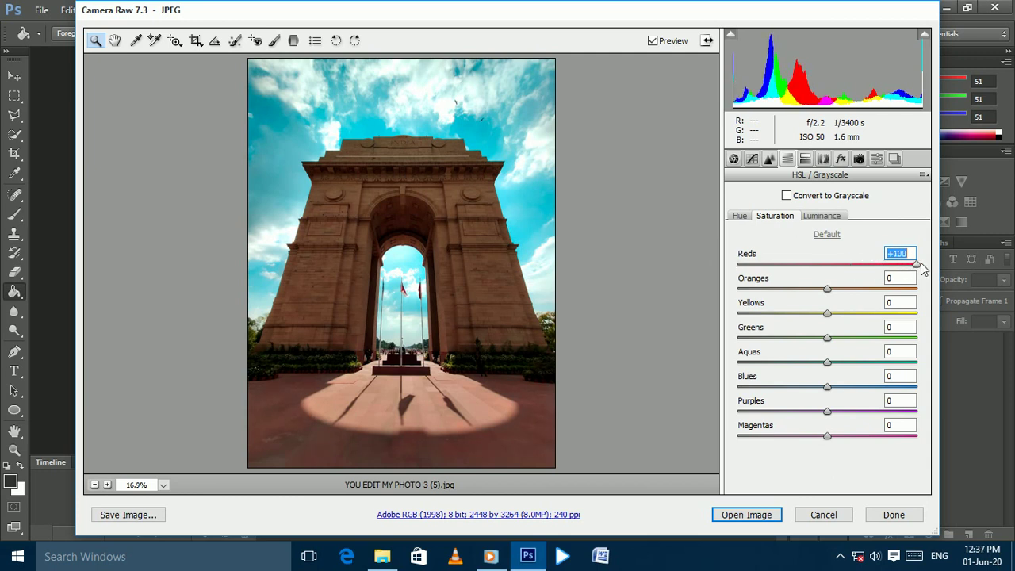
double_click(920, 265)
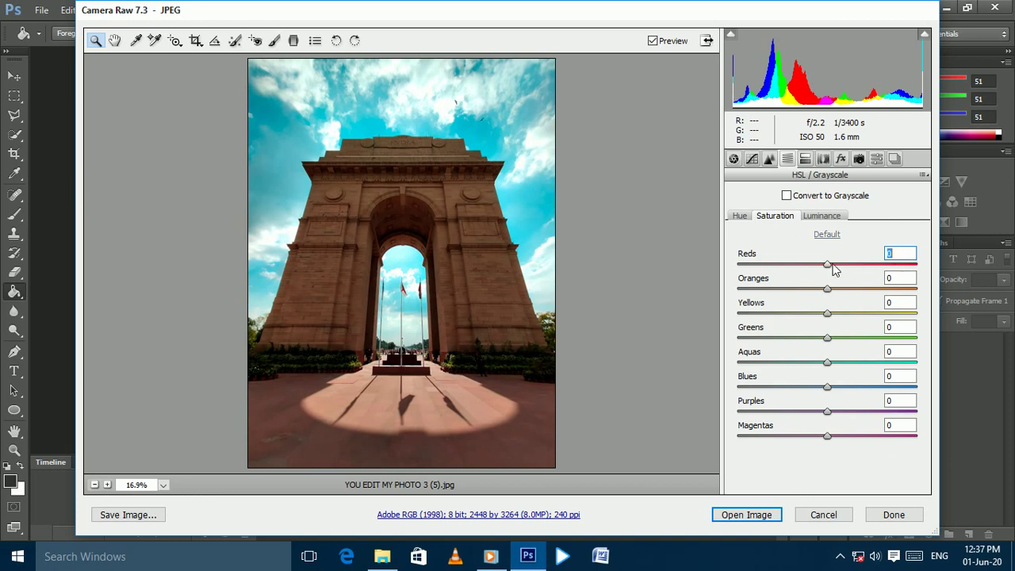
drag(838, 264, 862, 291)
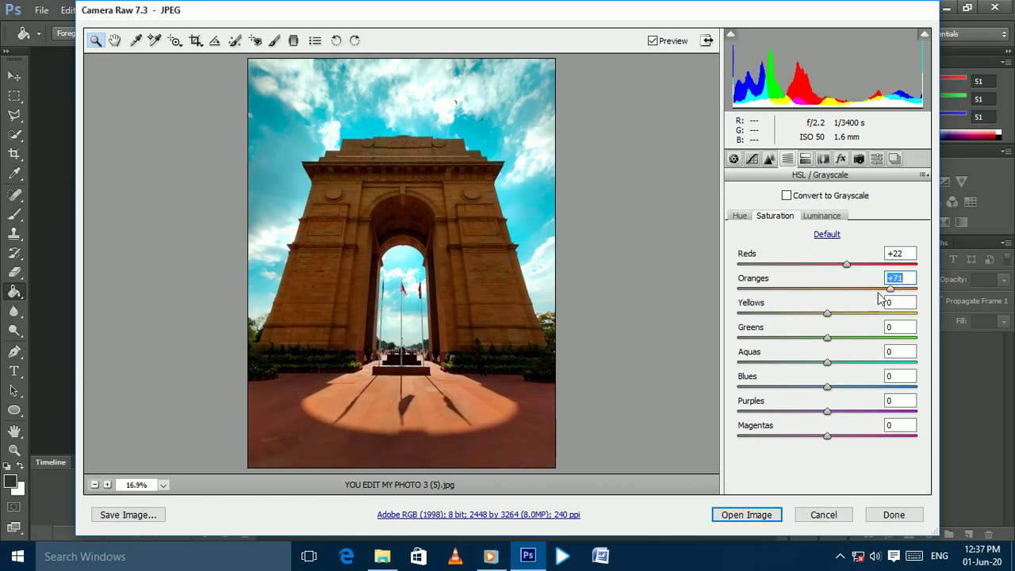
drag(864, 297, 833, 300)
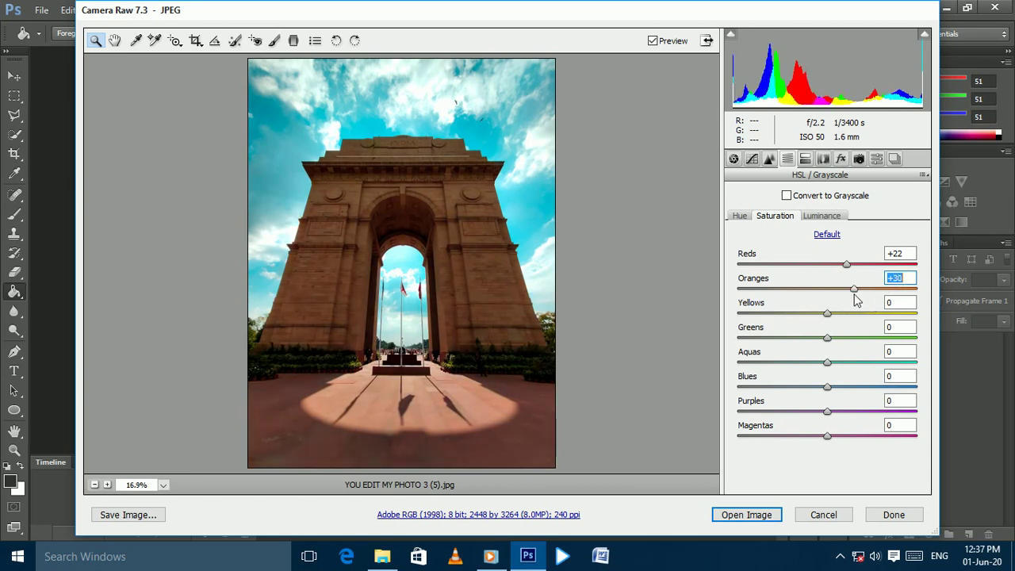
mouse_move(833, 299)
mouse_down()
mouse_move(758, 299)
mouse_move(864, 301)
mouse_up()
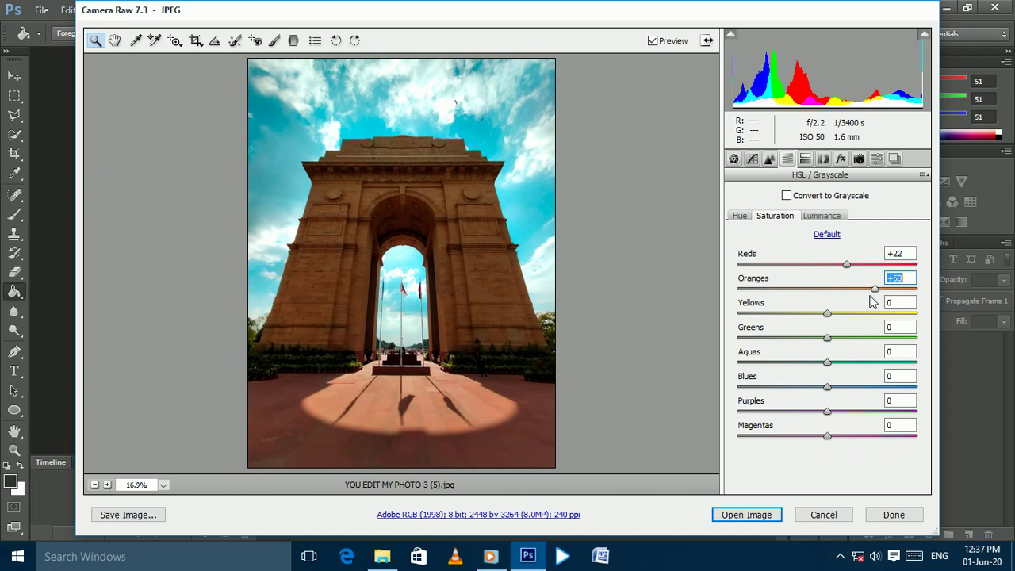
drag(864, 302, 862, 305)
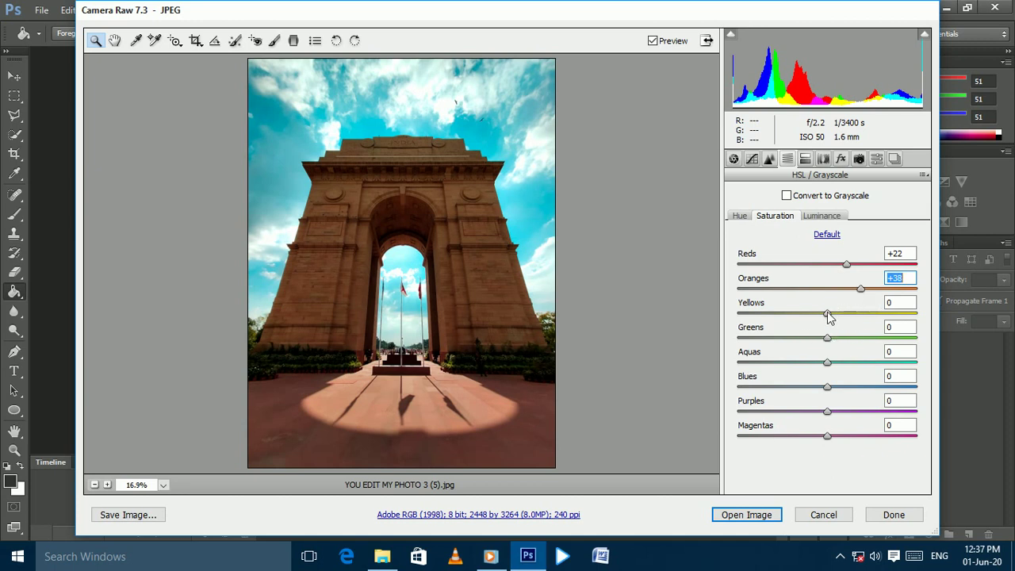
mouse_move(827, 315)
mouse_down()
mouse_move(775, 311)
mouse_move(811, 310)
mouse_move(872, 341)
mouse_move(760, 343)
mouse_move(901, 340)
mouse_move(833, 342)
mouse_move(847, 347)
mouse_up()
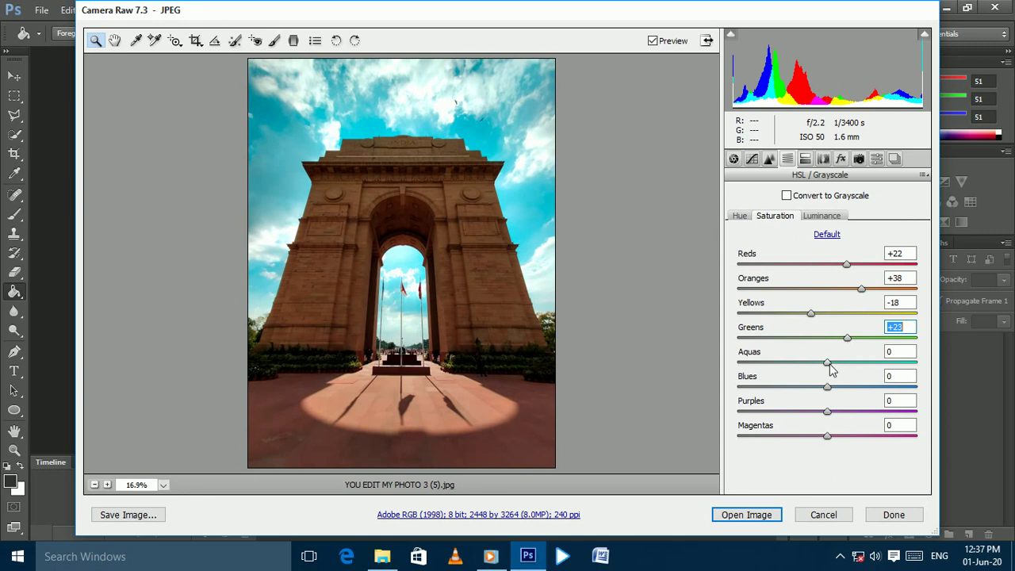
mouse_move(828, 362)
mouse_down()
mouse_move(773, 362)
mouse_move(871, 364)
mouse_move(834, 364)
mouse_move(845, 365)
mouse_move(786, 391)
mouse_move(889, 397)
mouse_move(837, 394)
mouse_up()
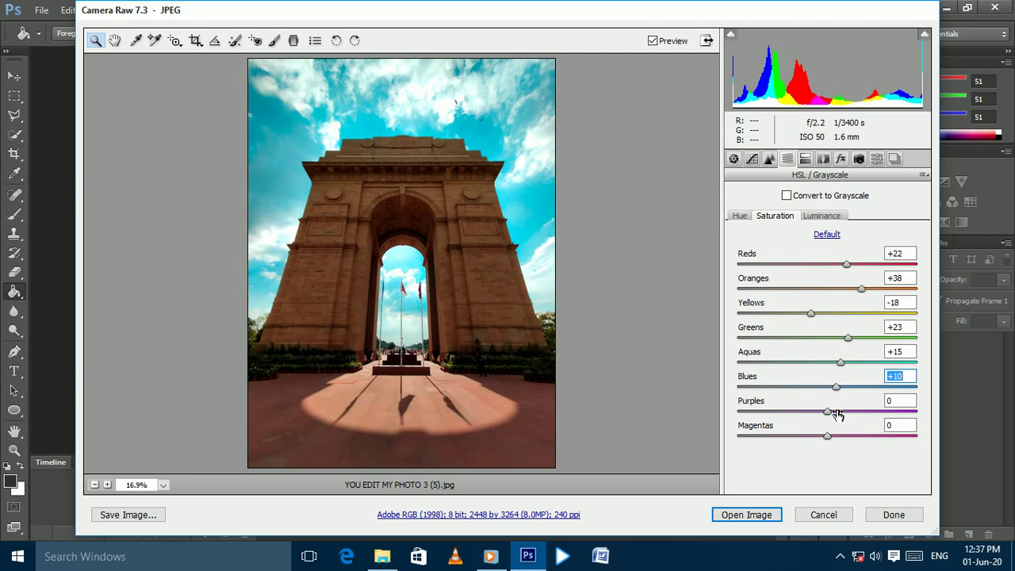
drag(827, 412, 717, 406)
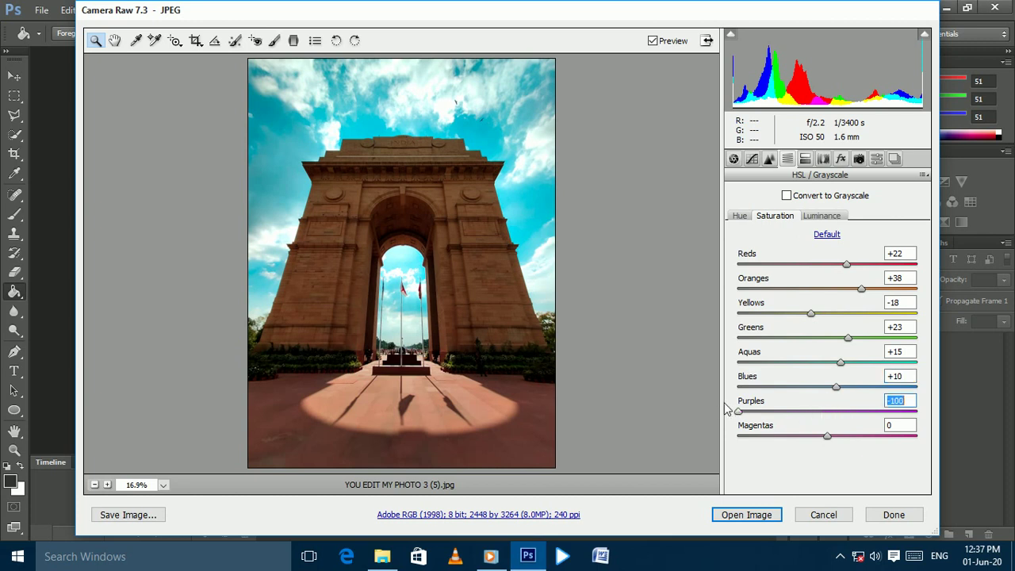
Step: Set HSL luminance Reds to −24 and Oranges to +41, undoing a stray saturation change
click(821, 216)
mouse_move(829, 265)
mouse_down()
mouse_move(783, 272)
mouse_move(912, 265)
mouse_move(837, 285)
mouse_move(736, 278)
mouse_up()
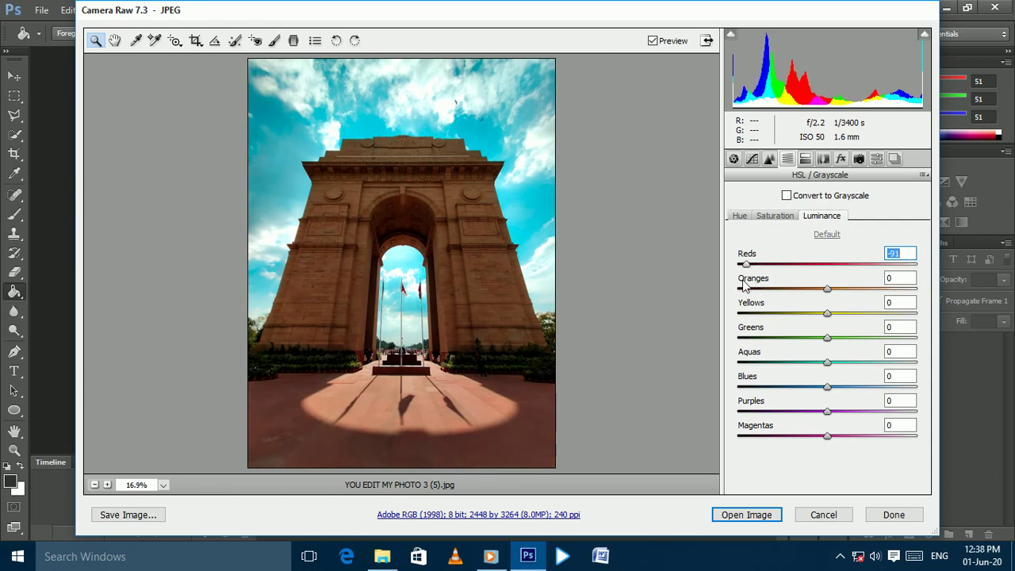
drag(736, 277, 801, 273)
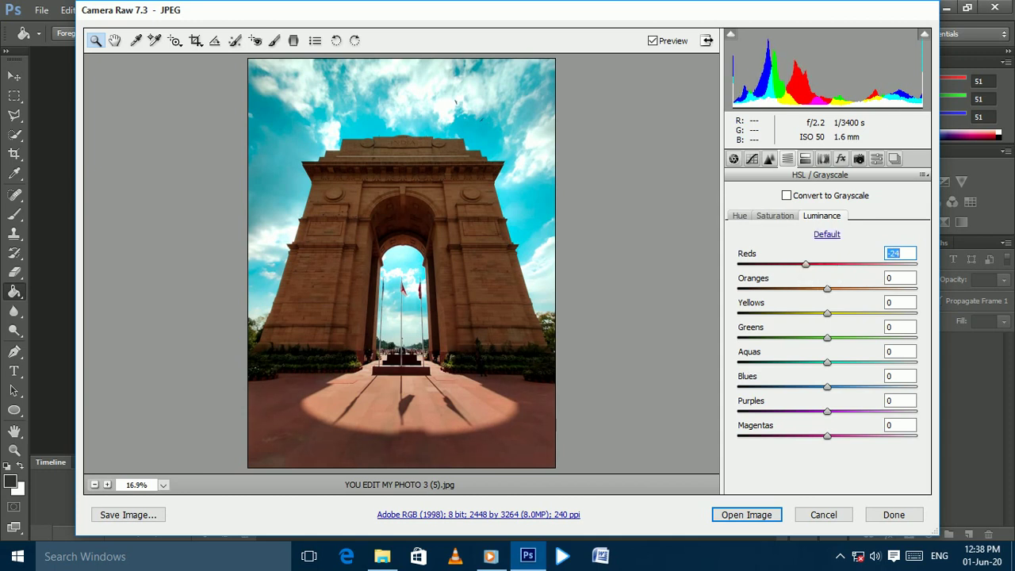
mouse_move(827, 289)
mouse_down()
mouse_move(786, 293)
mouse_move(878, 293)
mouse_move(866, 295)
mouse_up()
click(780, 219)
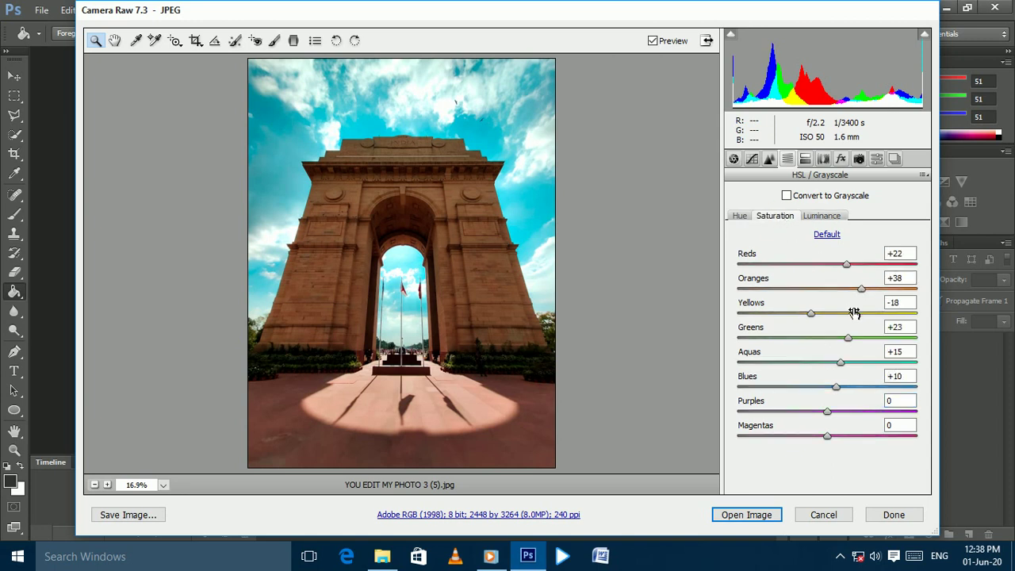
drag(863, 294, 883, 293)
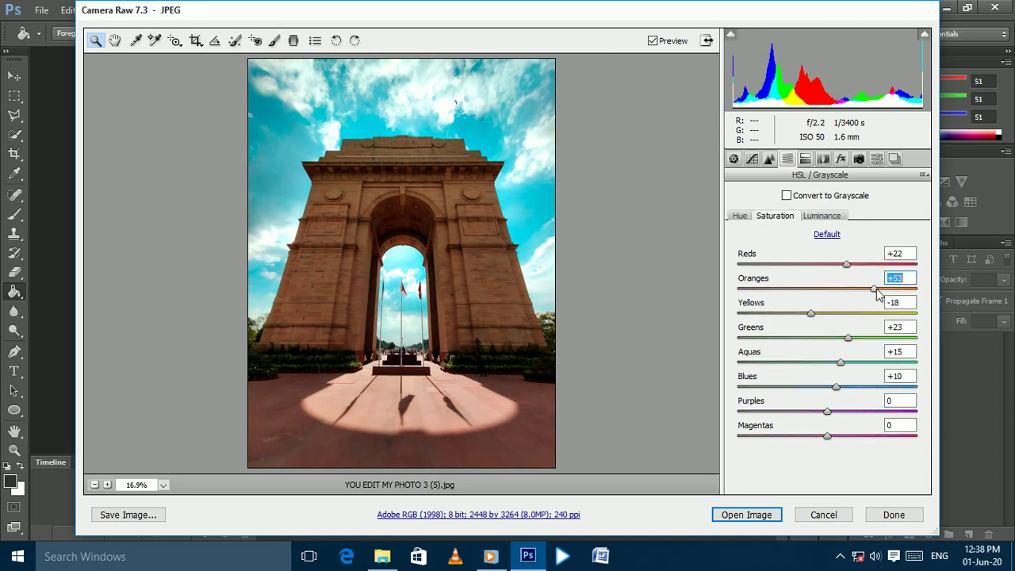
key(ctrl+z)
click(821, 215)
Step: Set Yellows luminance to +22 and Blues to −12, keeping Purples at 0
mouse_move(827, 314)
mouse_down()
mouse_move(781, 315)
mouse_move(857, 315)
mouse_up()
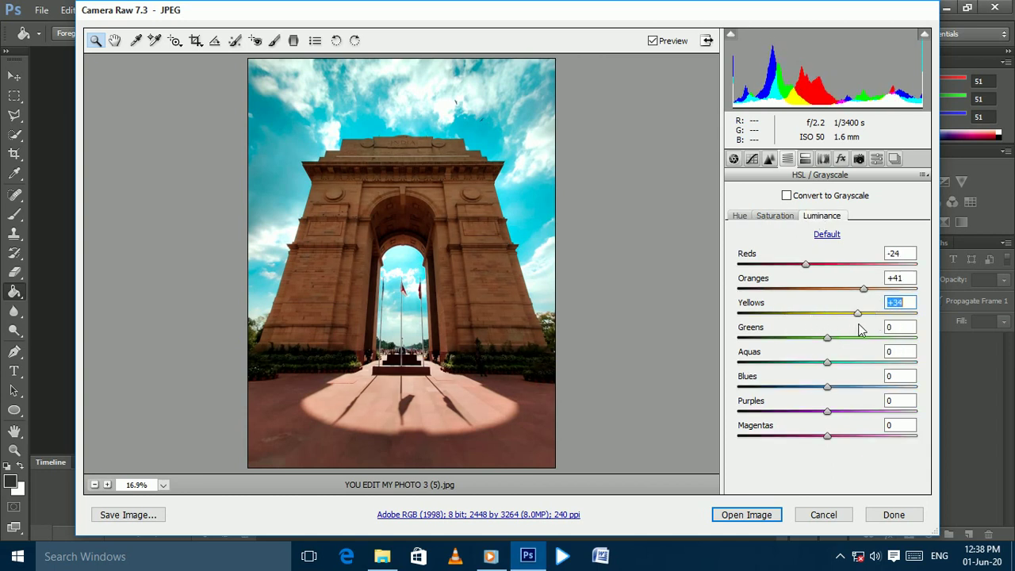
mouse_move(858, 323)
mouse_down()
mouse_move(846, 323)
mouse_move(865, 337)
mouse_move(745, 340)
mouse_move(810, 339)
mouse_move(793, 363)
mouse_move(812, 363)
mouse_move(785, 363)
mouse_move(806, 363)
mouse_up()
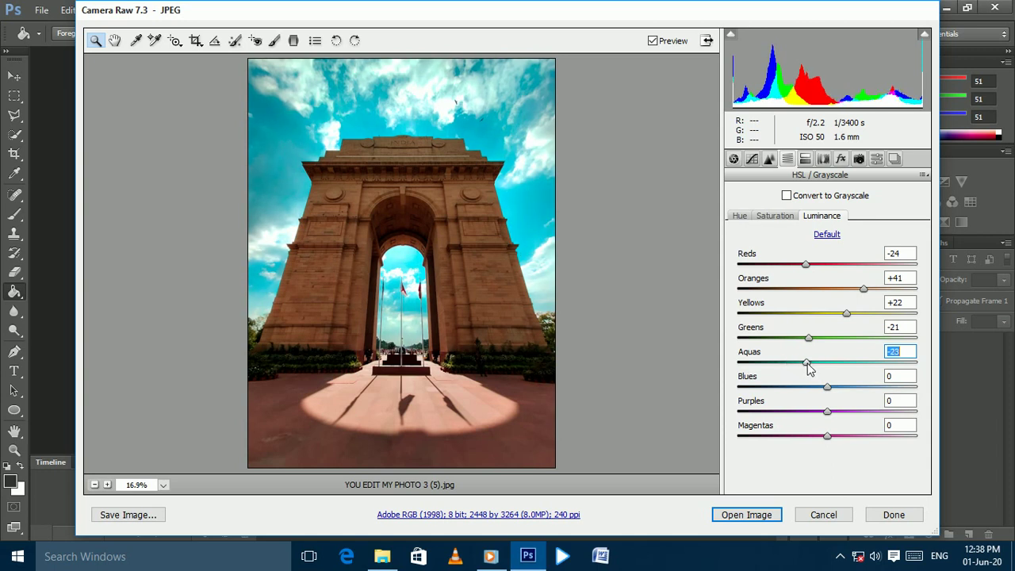
mouse_move(827, 387)
mouse_down()
mouse_move(798, 387)
mouse_move(820, 387)
mouse_up()
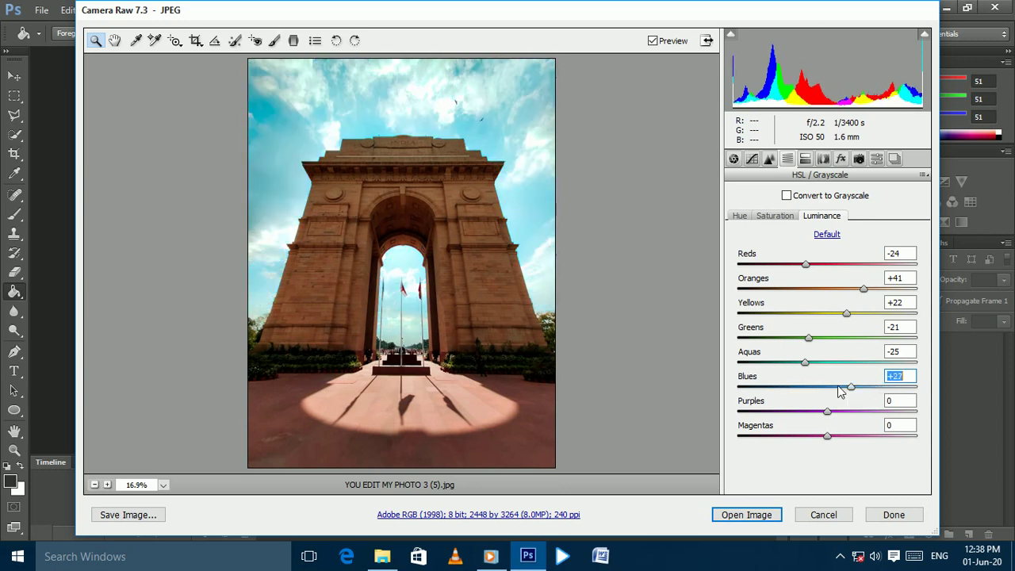
drag(821, 389, 818, 389)
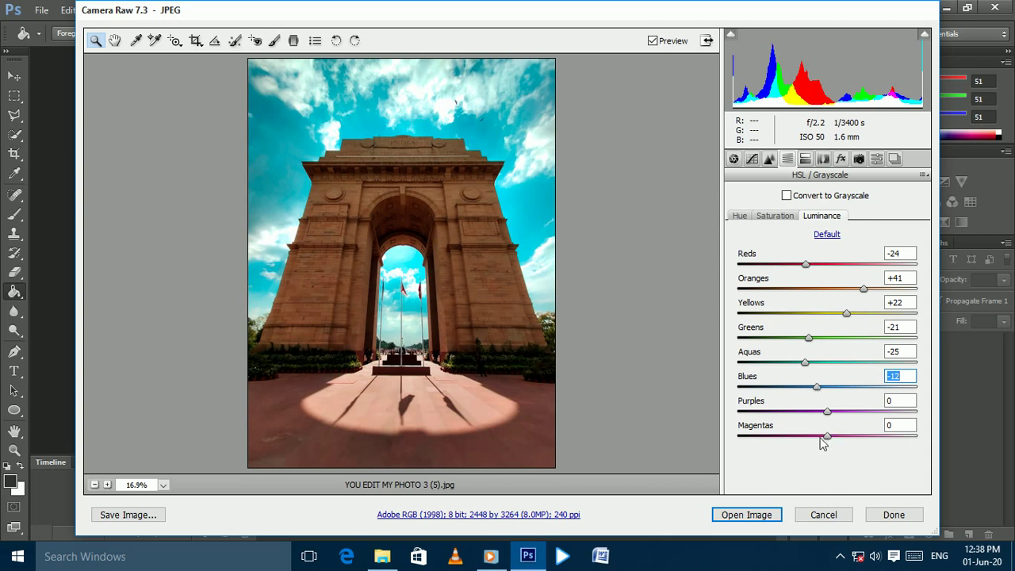
drag(827, 411, 802, 412)
click(829, 411)
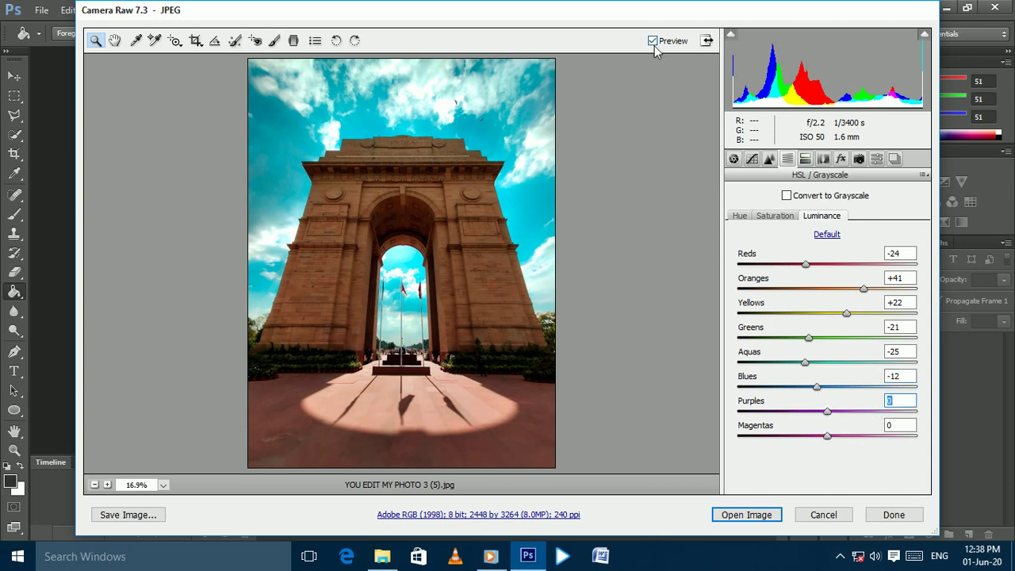
Step: Compare before/after, then open the graded photo in Photoshop, discarding the embedded profile
click(875, 158)
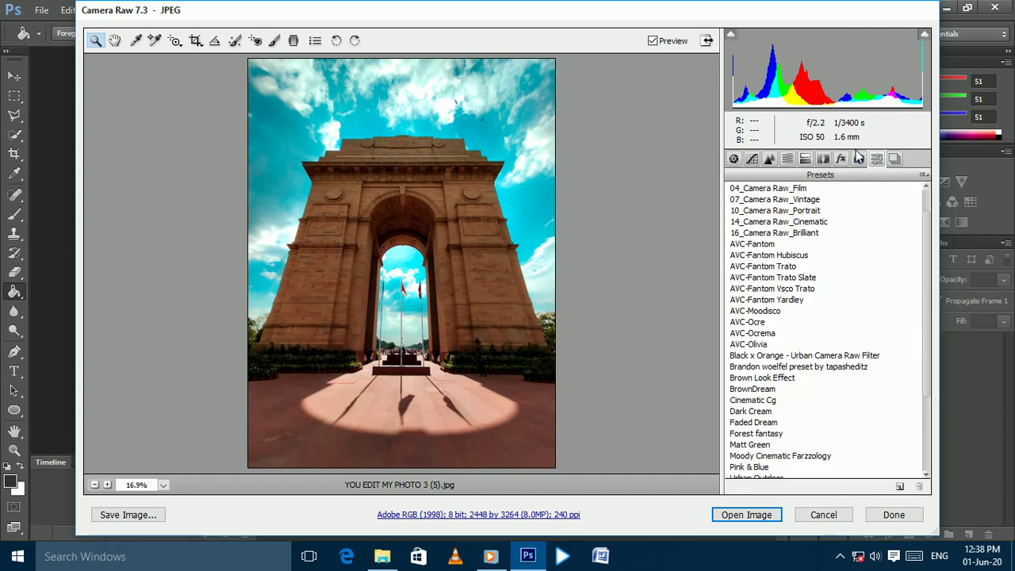
click(653, 42)
click(652, 42)
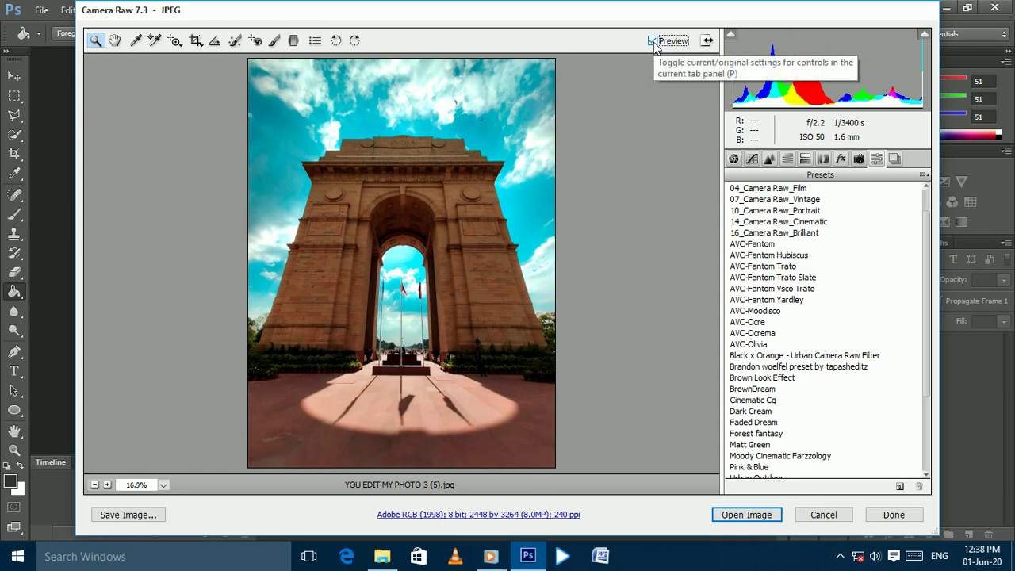
click(749, 516)
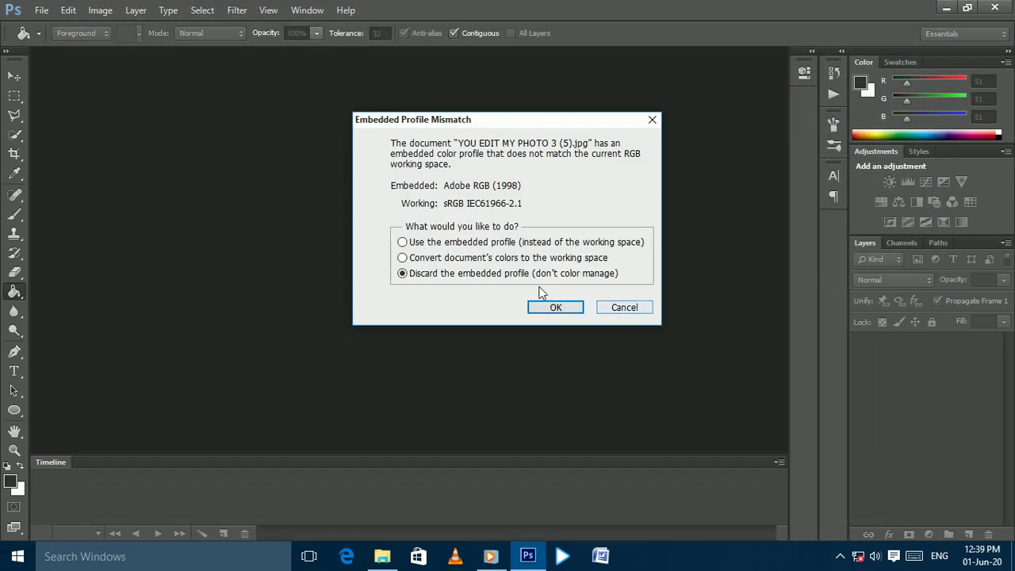
click(556, 309)
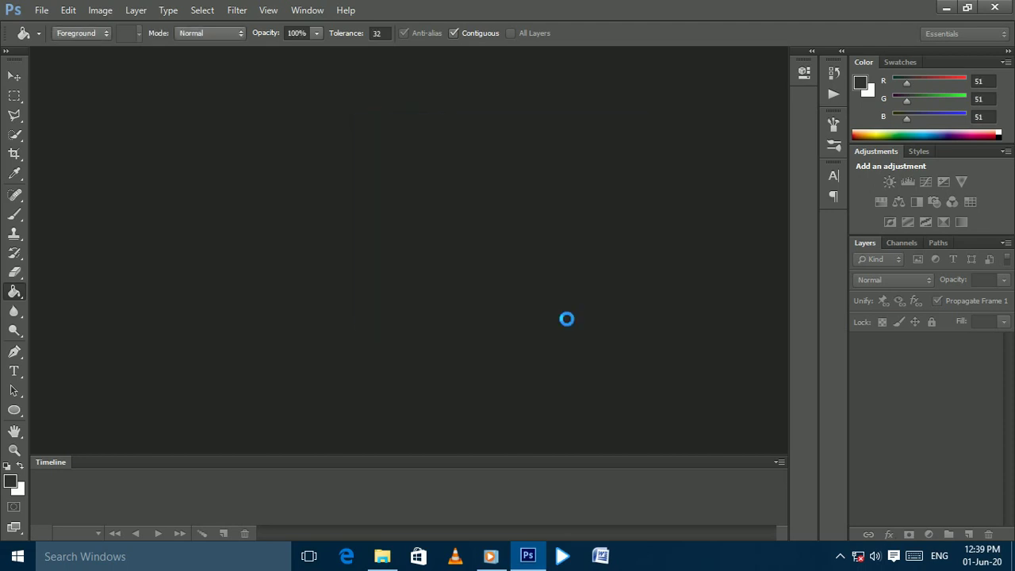
Step: Fit the photo on screen, duplicate Background as Layer 1, and add a Selective Color layer
key(ctrl+n)
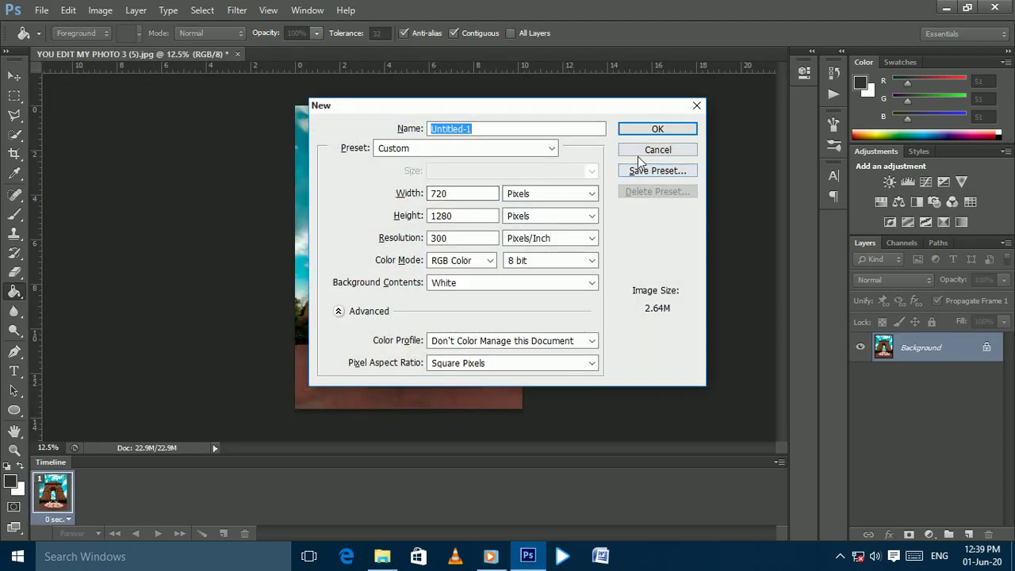
click(639, 156)
key(ctrl+0)
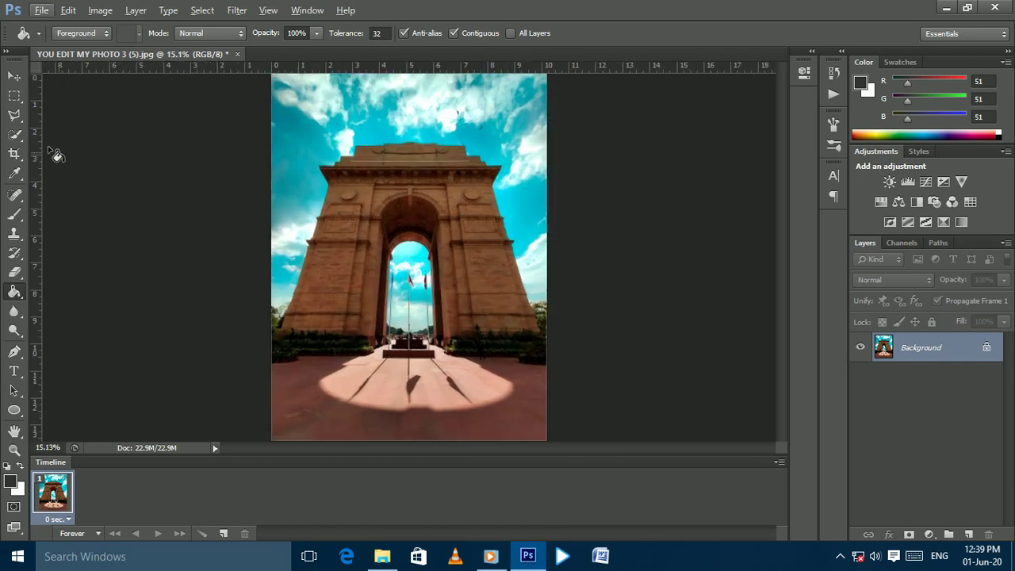
click(13, 76)
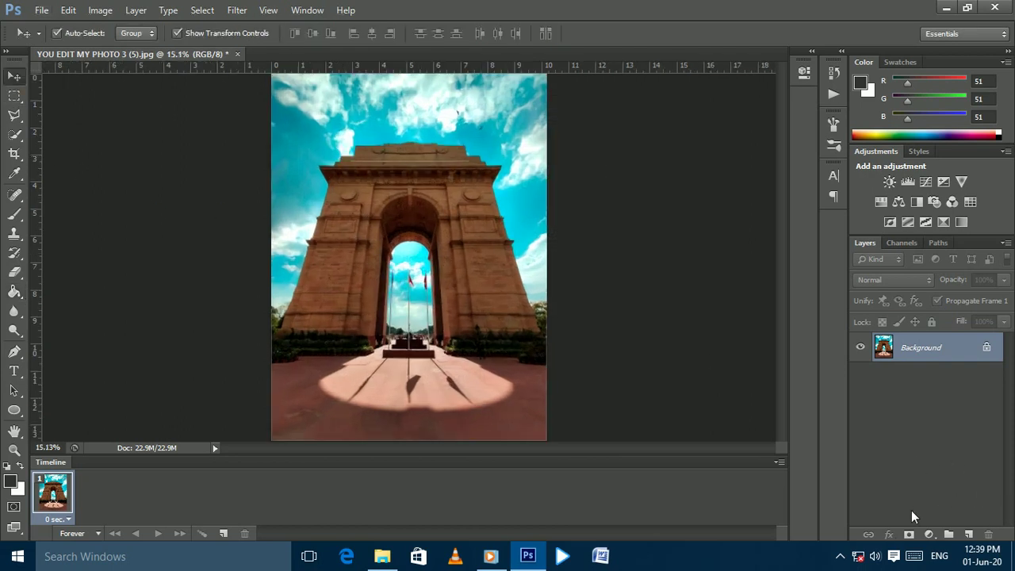
key(ctrl+j)
click(929, 535)
click(922, 524)
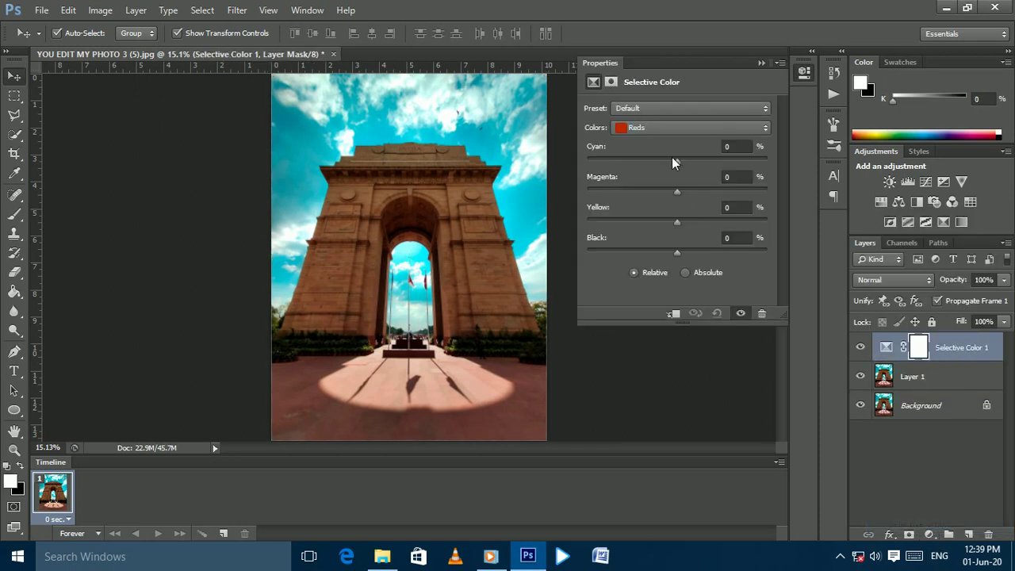
Step: Set Selective Color Reds to Cyan −25, Magenta +4, Yellow −10, Black +11
mouse_move(677, 163)
mouse_down()
mouse_move(642, 162)
mouse_move(658, 163)
mouse_up()
drag(675, 191, 703, 192)
mouse_move(679, 193)
mouse_down()
mouse_move(706, 193)
mouse_move(690, 195)
mouse_up()
drag(677, 224, 672, 224)
mouse_move(653, 222)
mouse_down()
mouse_move(668, 223)
mouse_move(646, 251)
mouse_move(682, 250)
mouse_up()
drag(684, 250, 687, 250)
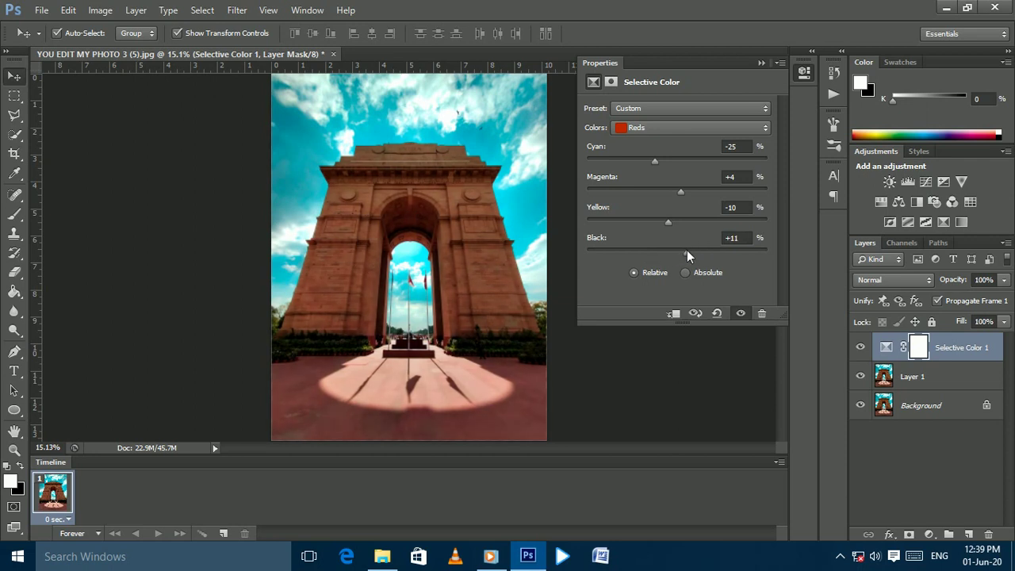
click(673, 130)
Step: In Selective Color, adjust the Yellows: slightly less cyan, more yellow and less black
click(664, 155)
drag(673, 160, 663, 161)
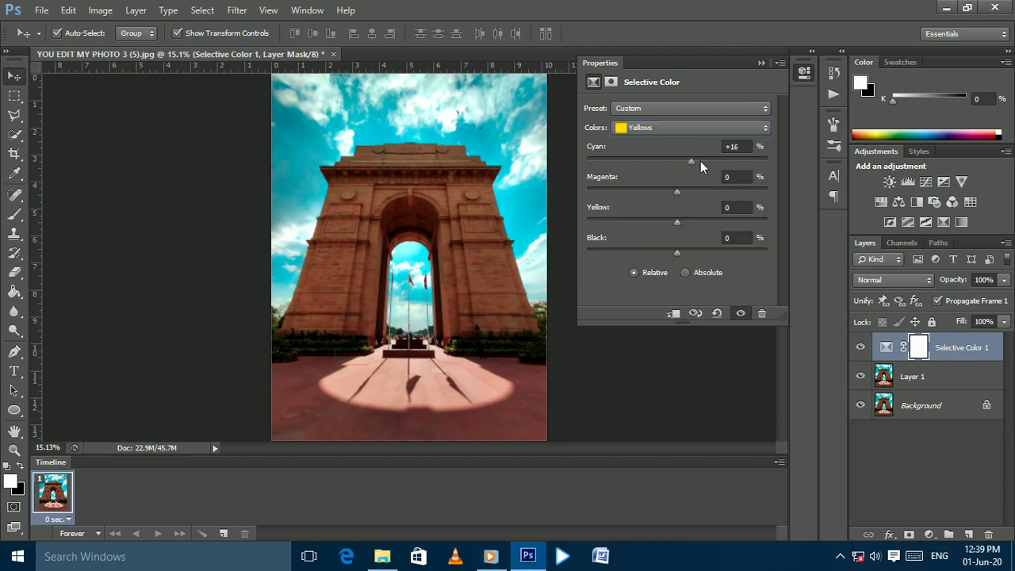
drag(655, 161, 670, 197)
mouse_move(678, 222)
mouse_down()
mouse_move(714, 224)
mouse_move(663, 225)
mouse_move(675, 225)
mouse_up()
mouse_move(677, 252)
mouse_down()
mouse_move(611, 255)
mouse_move(680, 256)
mouse_move(633, 256)
mouse_move(667, 256)
mouse_up()
Step: Adjust the Greens: reduce cyan, slightly lower magenta, tweak yellow and remove black
scroll(678, 127, down, 1)
drag(677, 160, 554, 159)
mouse_move(706, 158)
mouse_down()
mouse_move(678, 190)
mouse_move(605, 192)
mouse_up()
mouse_move(735, 186)
mouse_down()
mouse_move(619, 173)
mouse_move(665, 176)
mouse_up()
mouse_move(673, 221)
mouse_down()
mouse_move(723, 221)
mouse_move(608, 211)
mouse_up()
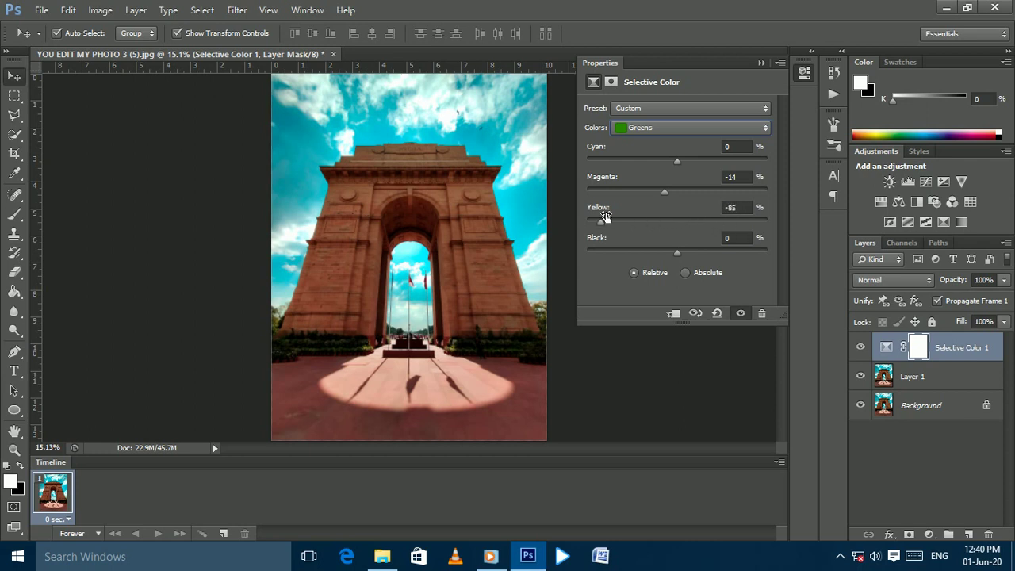
mouse_move(659, 224)
mouse_down()
mouse_move(677, 222)
mouse_move(667, 252)
mouse_move(647, 252)
mouse_move(659, 252)
mouse_up()
Step: Set the Cyans to Cyan -11, Magenta +17, Yellow -14, Black -10
scroll(676, 129, down, 1)
mouse_move(674, 160)
mouse_down()
mouse_move(642, 160)
mouse_move(692, 159)
mouse_move(667, 159)
mouse_move(699, 190)
mouse_move(675, 190)
mouse_move(693, 190)
mouse_up()
mouse_move(679, 222)
mouse_down()
mouse_move(689, 222)
mouse_move(648, 221)
mouse_move(690, 252)
mouse_move(671, 251)
mouse_move(696, 251)
mouse_move(670, 250)
mouse_up()
scroll(678, 128, down, 1)
Step: Adjust the Blues: reset cyan to 0 and reduce magenta
mouse_move(676, 160)
mouse_down()
mouse_move(690, 159)
mouse_move(647, 159)
mouse_move(709, 160)
mouse_move(611, 160)
mouse_up()
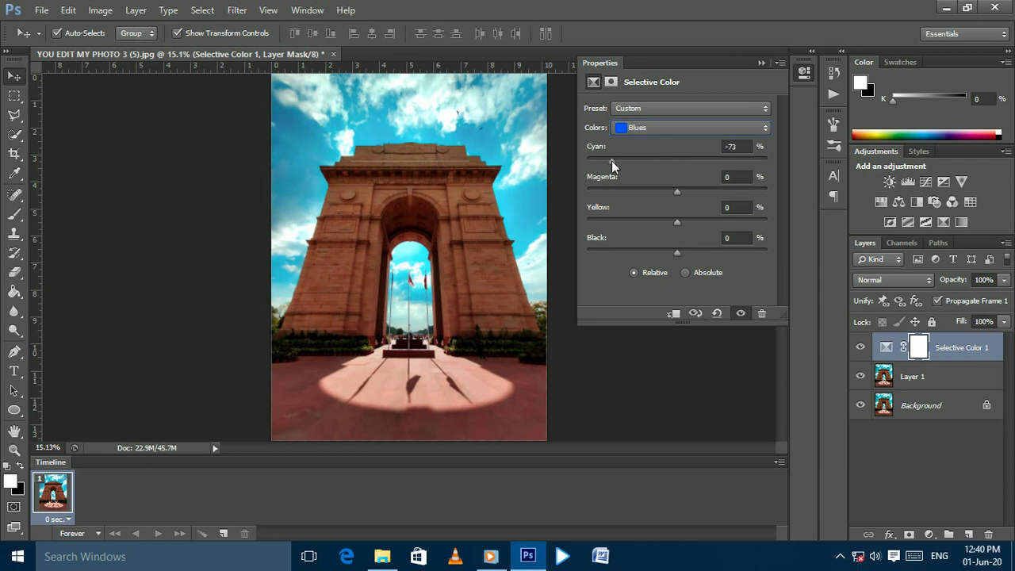
double_click(746, 147)
text(0)
mouse_move(678, 193)
mouse_down()
mouse_move(595, 193)
mouse_move(720, 195)
mouse_move(644, 195)
mouse_move(671, 195)
mouse_move(646, 226)
mouse_move(721, 219)
mouse_move(633, 219)
mouse_move(679, 242)
mouse_move(677, 252)
mouse_move(702, 250)
mouse_move(632, 250)
mouse_move(705, 248)
mouse_move(678, 247)
mouse_move(690, 252)
mouse_up()
Step: Adjust the Magentas: add cyan, magenta and yellow, with black at -16
scroll(655, 132, down, 1)
mouse_move(678, 158)
mouse_down()
mouse_move(607, 163)
mouse_move(693, 159)
mouse_up()
drag(677, 191, 698, 191)
mouse_move(617, 191)
mouse_down()
mouse_move(676, 191)
mouse_move(603, 222)
mouse_move(741, 222)
mouse_move(625, 222)
mouse_move(677, 222)
mouse_move(675, 252)
mouse_move(733, 249)
mouse_up()
drag(586, 252, 663, 252)
Step: Adjust the Whites: add cyan and magenta, reduce yellow, add black
scroll(668, 128, down, 1)
mouse_move(678, 160)
mouse_down()
mouse_move(694, 159)
mouse_move(589, 159)
mouse_move(687, 156)
mouse_move(646, 156)
mouse_move(658, 156)
mouse_up()
mouse_move(679, 191)
mouse_down()
mouse_move(693, 190)
mouse_move(636, 189)
mouse_move(719, 189)
mouse_move(644, 189)
mouse_move(713, 186)
mouse_move(692, 185)
mouse_up()
drag(676, 223, 653, 222)
drag(660, 162, 663, 162)
mouse_move(676, 252)
mouse_down()
mouse_move(662, 252)
mouse_move(706, 251)
mouse_move(646, 253)
mouse_move(720, 252)
mouse_move(668, 252)
mouse_up()
Step: Adjust the Neutrals: reduce cyan and yellow, add black, lower magenta
scroll(673, 127, down, 1)
mouse_move(678, 163)
mouse_down()
mouse_move(688, 163)
mouse_move(661, 163)
mouse_move(689, 162)
mouse_move(666, 162)
mouse_move(689, 190)
mouse_move(675, 191)
mouse_move(692, 190)
mouse_move(662, 191)
mouse_move(681, 196)
mouse_up()
mouse_move(677, 222)
mouse_down()
mouse_move(664, 222)
mouse_move(700, 222)
mouse_move(658, 222)
mouse_move(682, 222)
mouse_up()
mouse_move(675, 252)
mouse_down()
mouse_move(691, 252)
mouse_move(681, 248)
mouse_up()
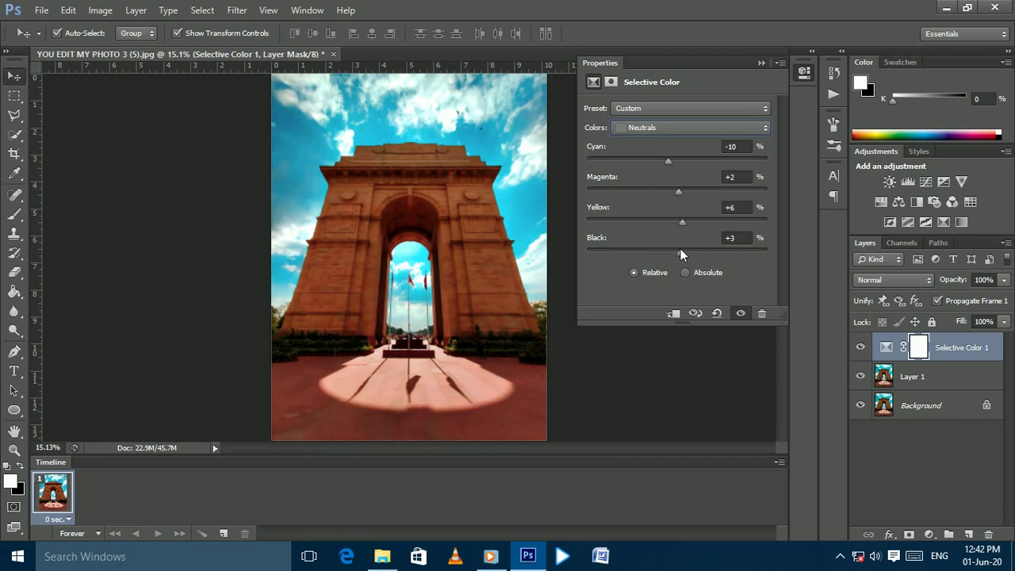
mouse_move(678, 192)
mouse_down()
mouse_move(669, 192)
mouse_move(681, 192)
mouse_move(680, 222)
mouse_move(667, 221)
mouse_move(680, 223)
mouse_up()
Step: Set the Blacks to Cyan +1, Magenta +1, Yellow -6 and reduce black
scroll(699, 129, down, 1)
drag(678, 161, 679, 193)
drag(676, 225, 672, 227)
mouse_move(676, 252)
mouse_down()
mouse_move(664, 253)
mouse_move(686, 252)
mouse_up()
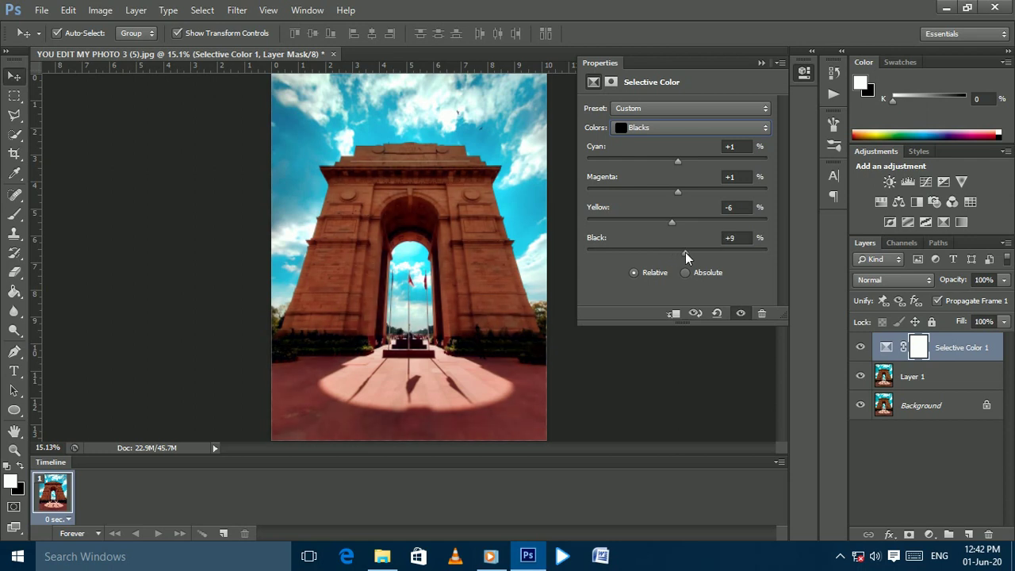
Step: Toggle the Selective Color 1 layer off and on to compare the effect
click(761, 62)
click(862, 347)
click(862, 347)
click(861, 348)
click(861, 348)
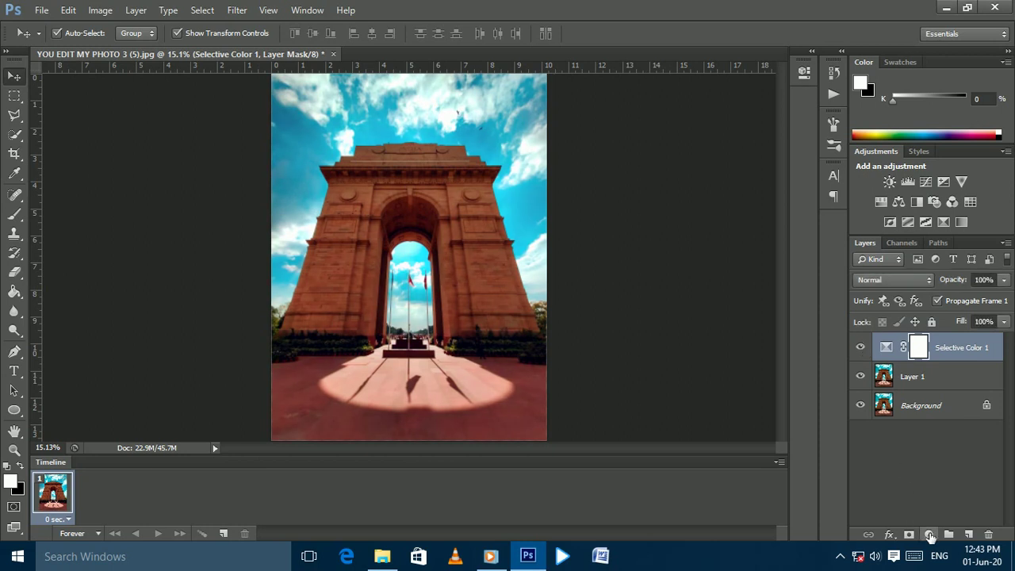
Step: Add a Hue/Saturation layer with Saturation +11 and Lightness +2
click(929, 535)
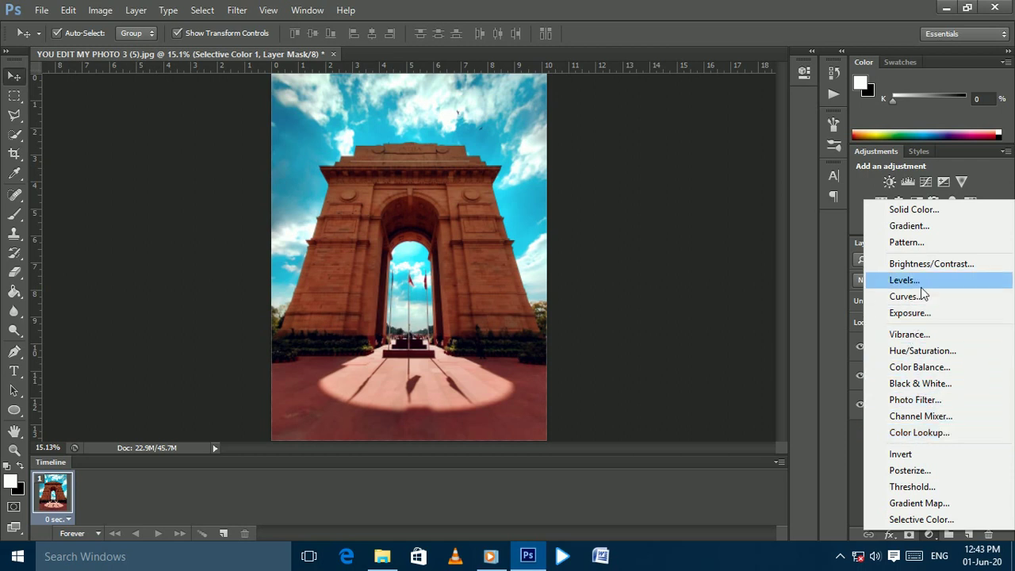
click(958, 352)
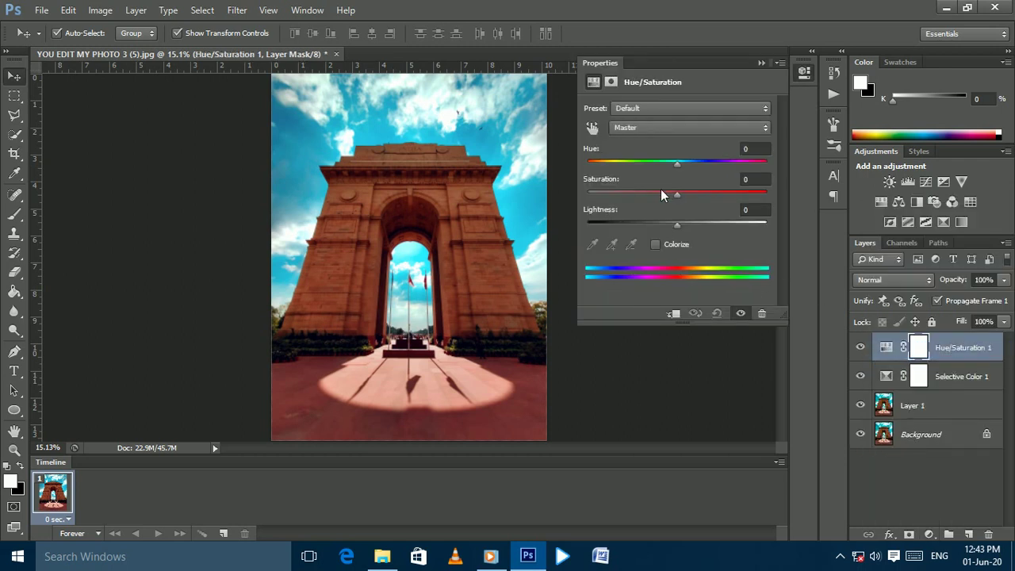
drag(679, 196, 683, 195)
mouse_move(676, 223)
mouse_down()
mouse_move(688, 224)
mouse_move(677, 225)
mouse_up()
click(762, 63)
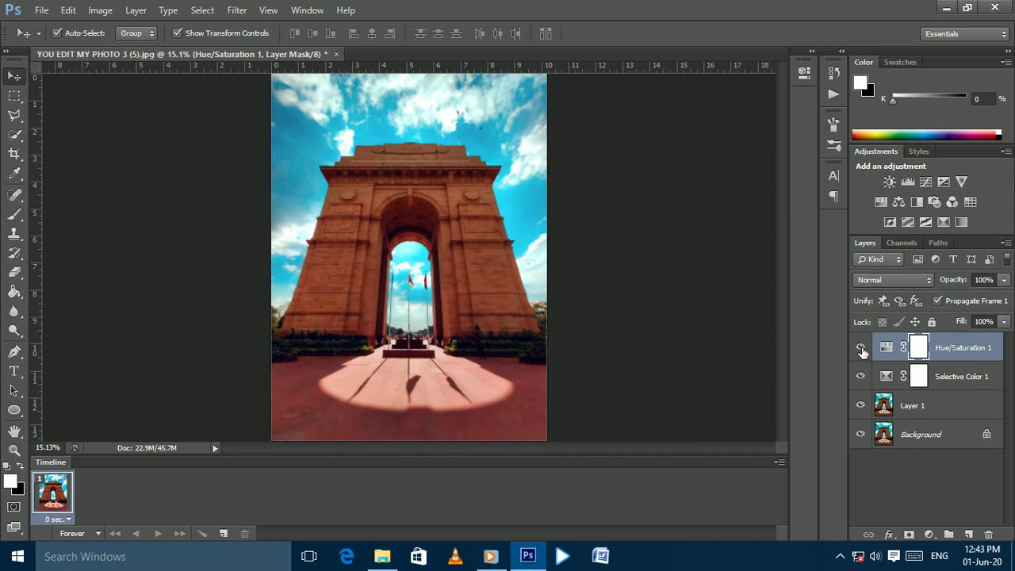
Step: Add a Levels adjustment layer, then delete it again
click(930, 535)
click(916, 283)
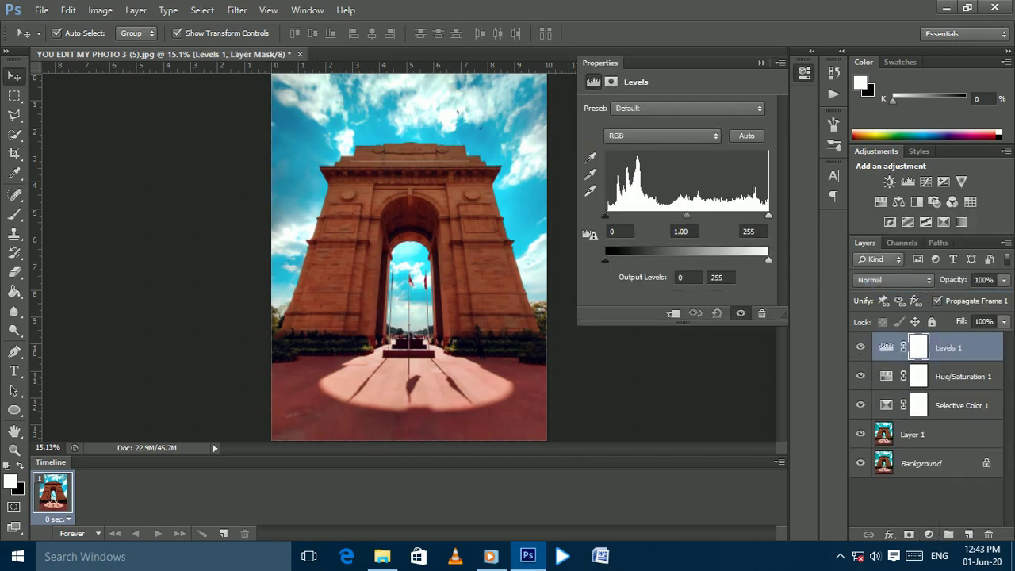
click(762, 63)
key(Delete)
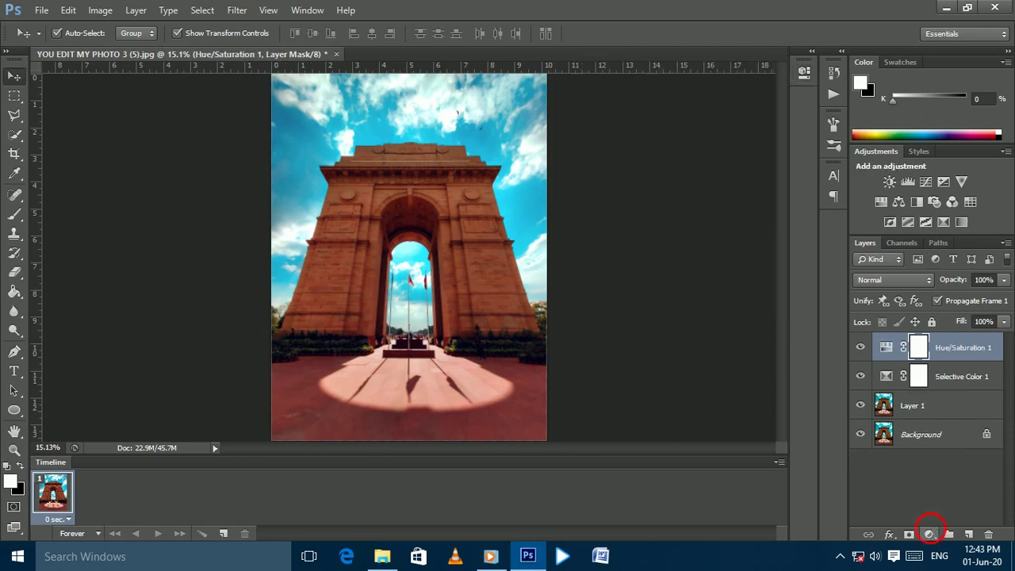
click(936, 532)
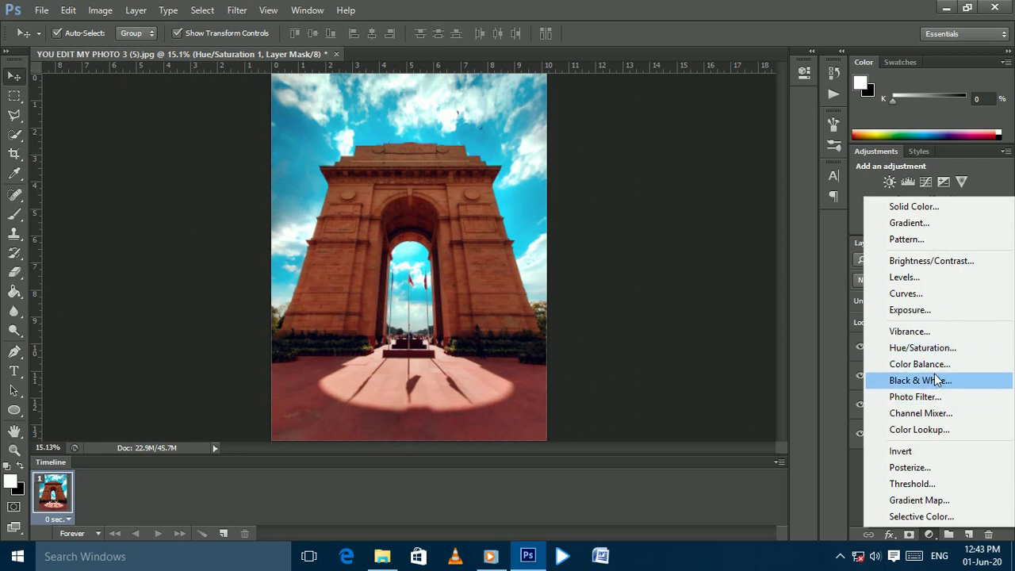
Step: Add a Color Balance layer with Midtones Magenta–Green -5 and Yellow–Blue +1, undoing the green shift
click(935, 365)
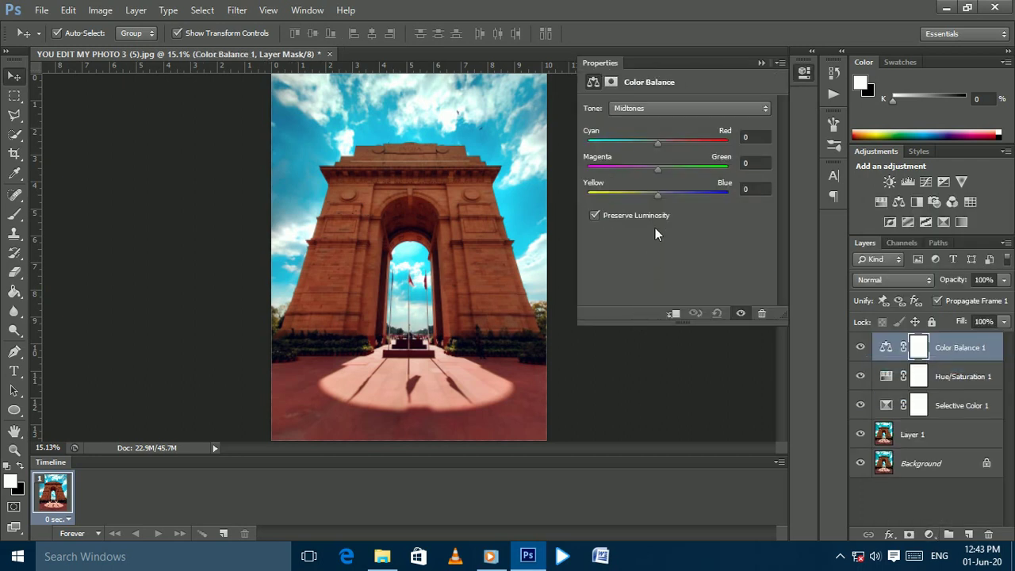
mouse_move(658, 194)
mouse_down()
mouse_move(669, 195)
mouse_move(645, 194)
mouse_move(663, 195)
mouse_up()
mouse_move(659, 170)
mouse_down()
mouse_move(650, 169)
mouse_move(666, 143)
mouse_move(652, 142)
mouse_move(673, 142)
mouse_move(649, 144)
mouse_up()
drag(663, 195, 661, 195)
drag(653, 169, 654, 169)
drag(652, 169, 654, 169)
drag(655, 170, 673, 169)
key(ctrl+z)
click(762, 64)
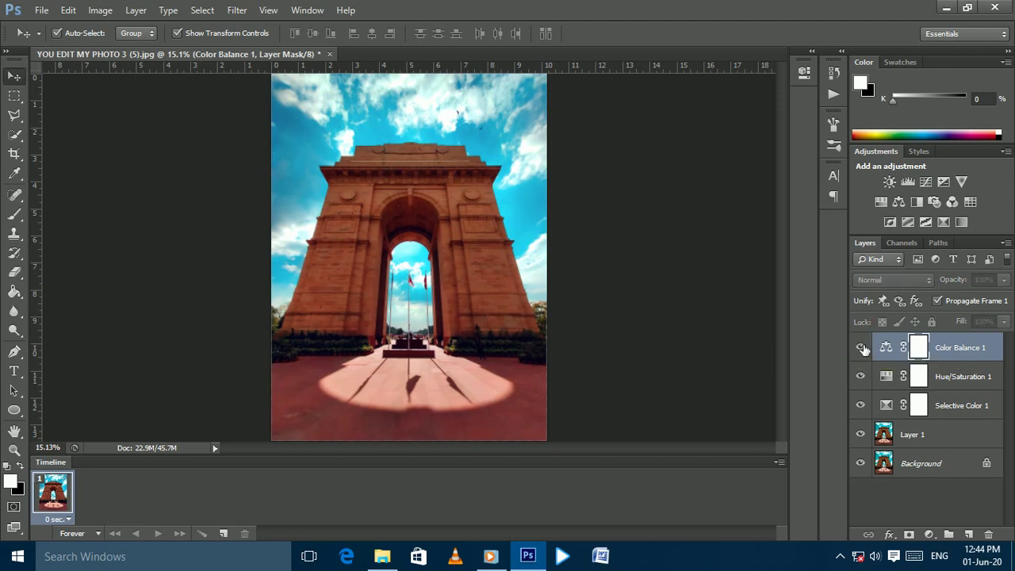
click(930, 534)
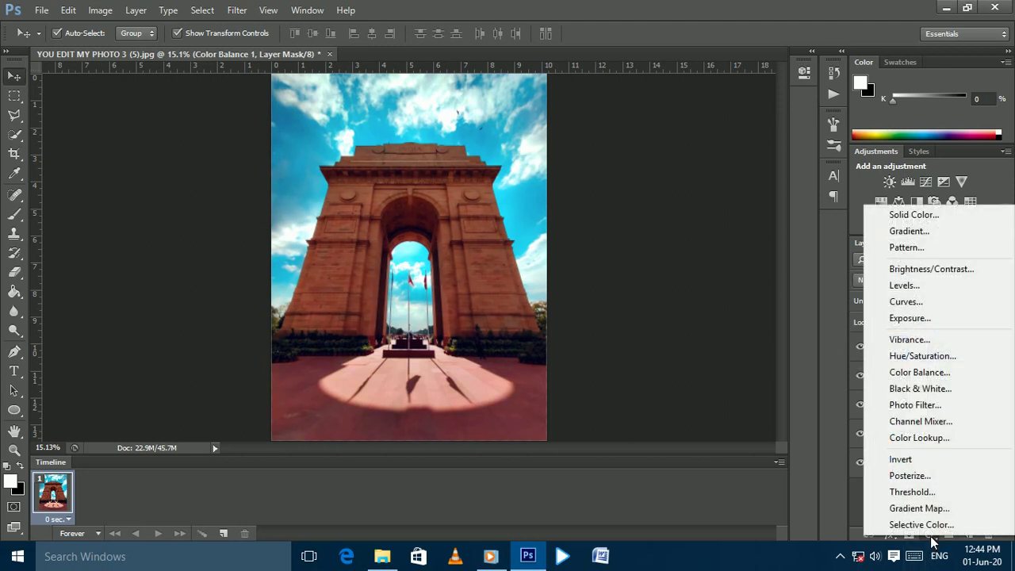
Step: Add a Channel Mixer layer adding green and boosting red in the Red output
click(912, 421)
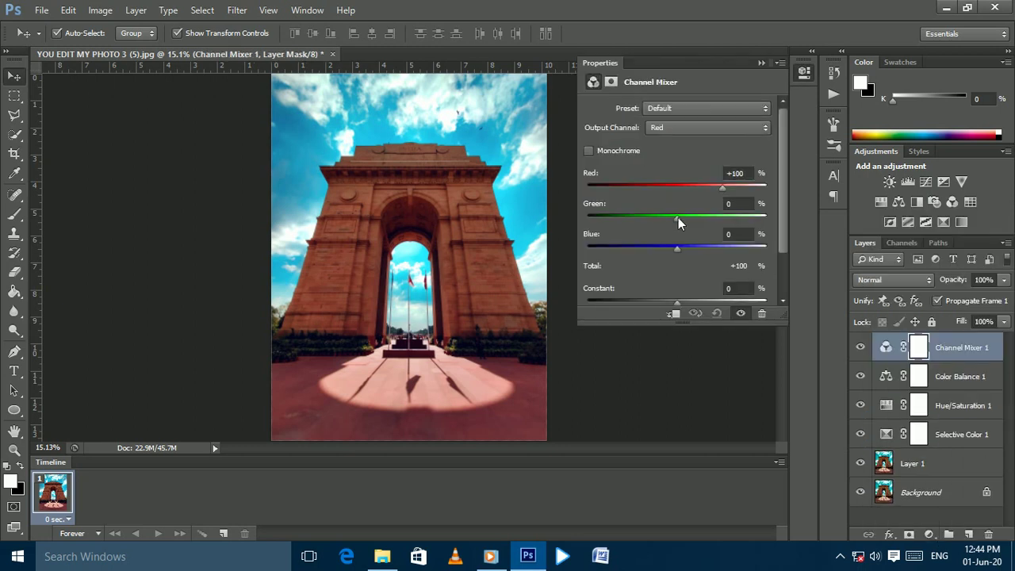
mouse_move(679, 217)
mouse_down()
mouse_move(675, 247)
mouse_move(684, 246)
mouse_move(647, 248)
mouse_move(675, 247)
mouse_up()
drag(720, 188, 724, 188)
click(760, 64)
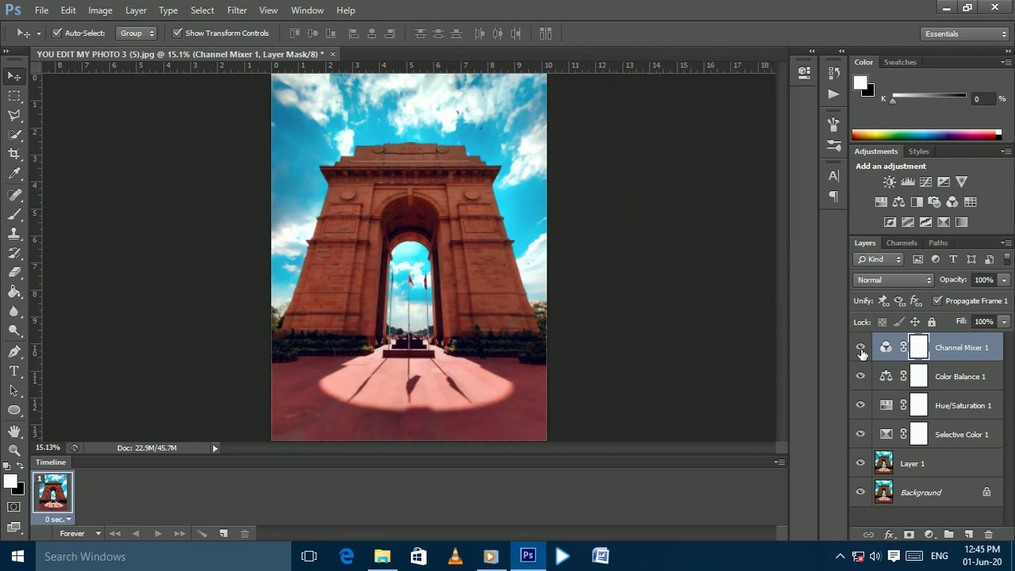
click(860, 348)
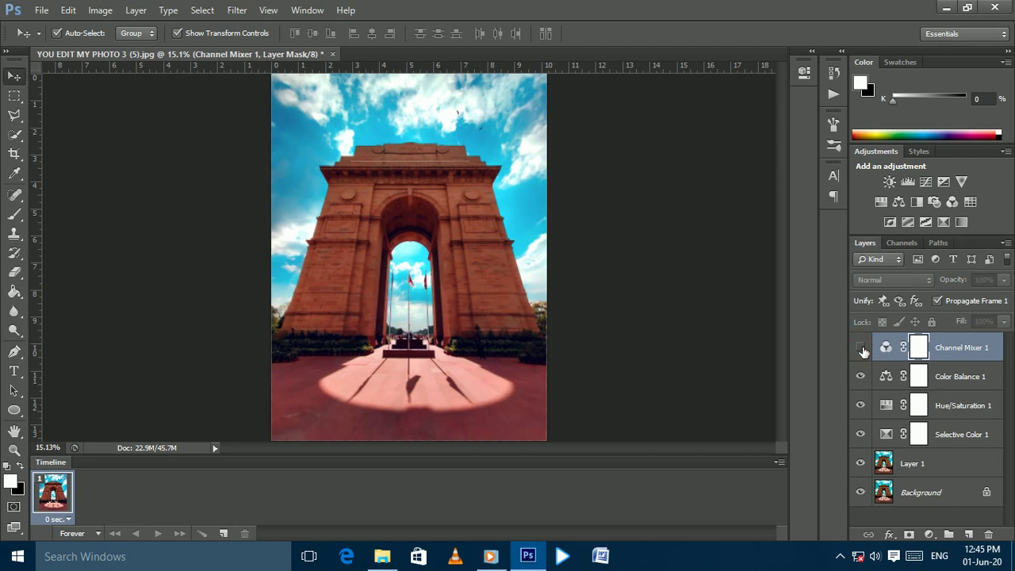
Step: Try a Photo Filter with Cooling Filter (82) and lower density, then delete it
click(928, 534)
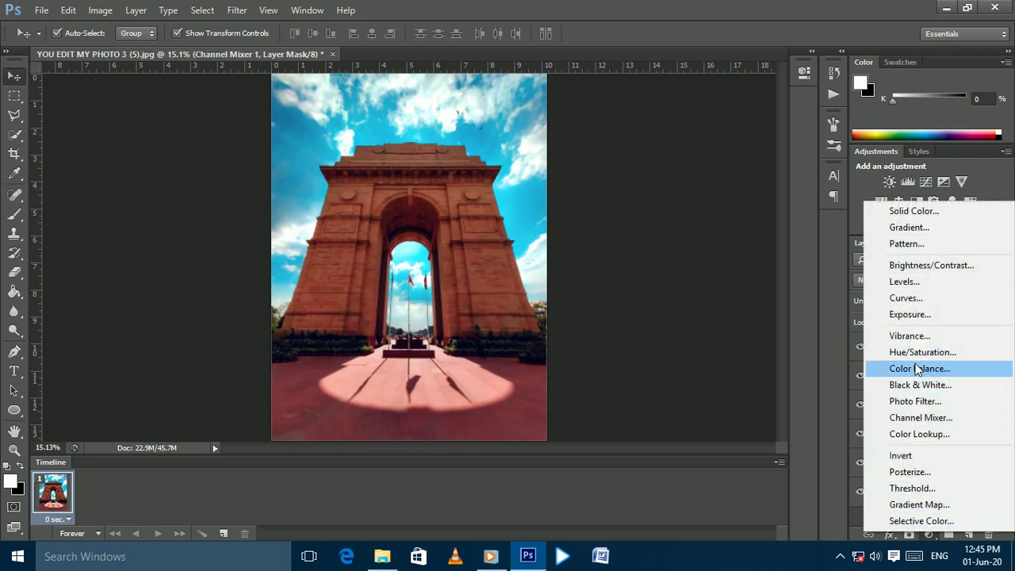
click(915, 401)
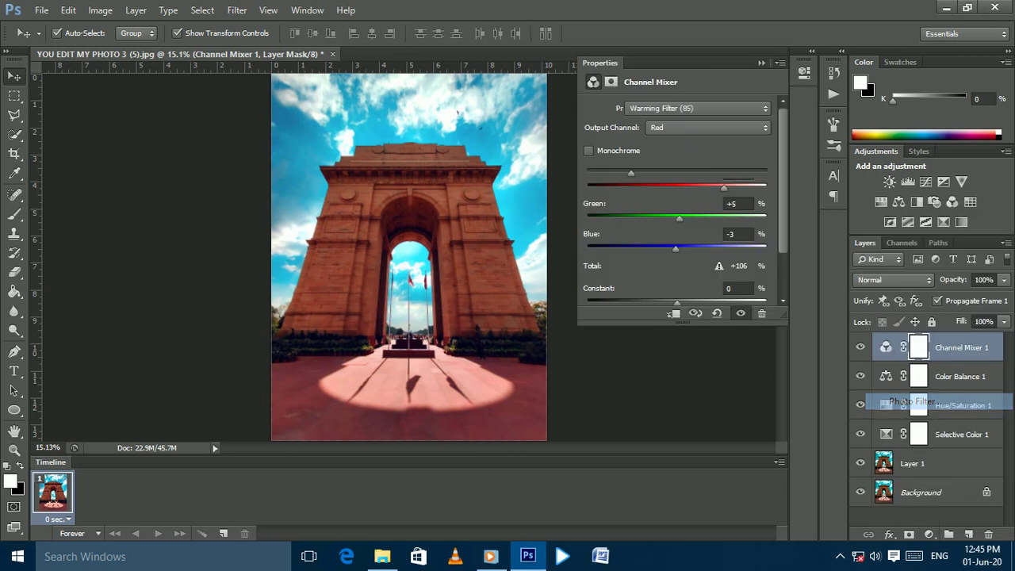
click(662, 108)
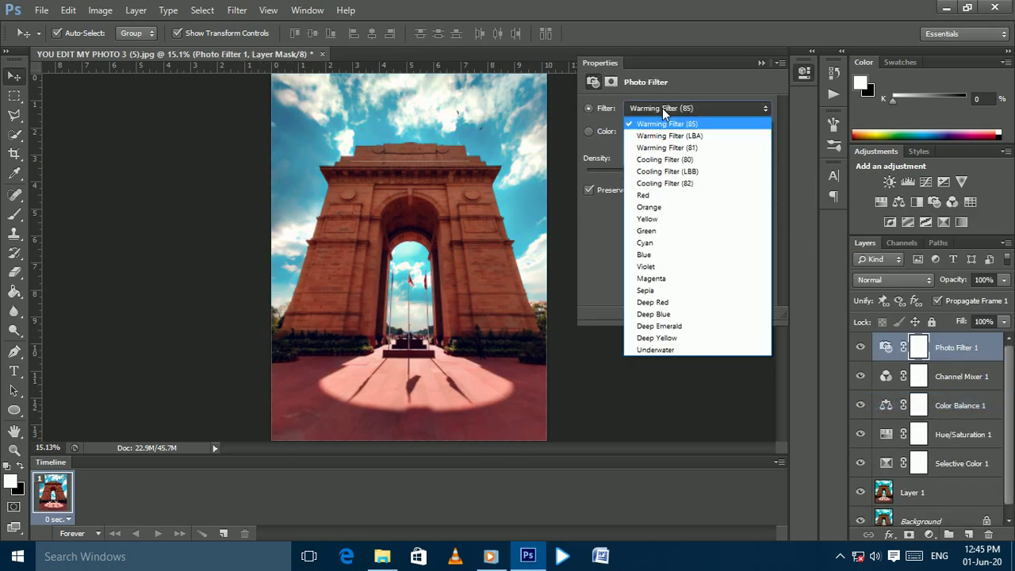
click(666, 183)
click(696, 314)
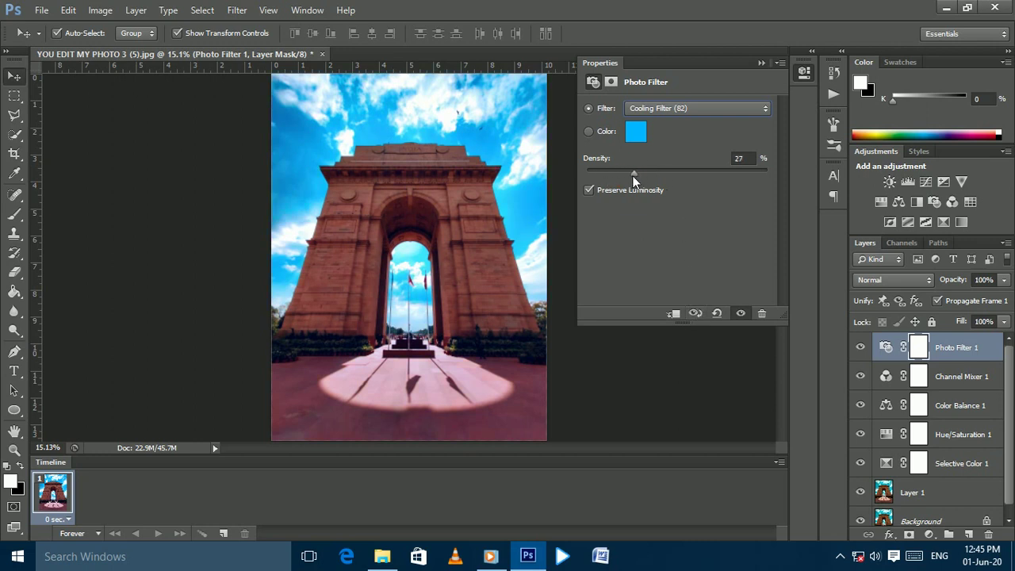
drag(627, 176, 599, 176)
click(760, 64)
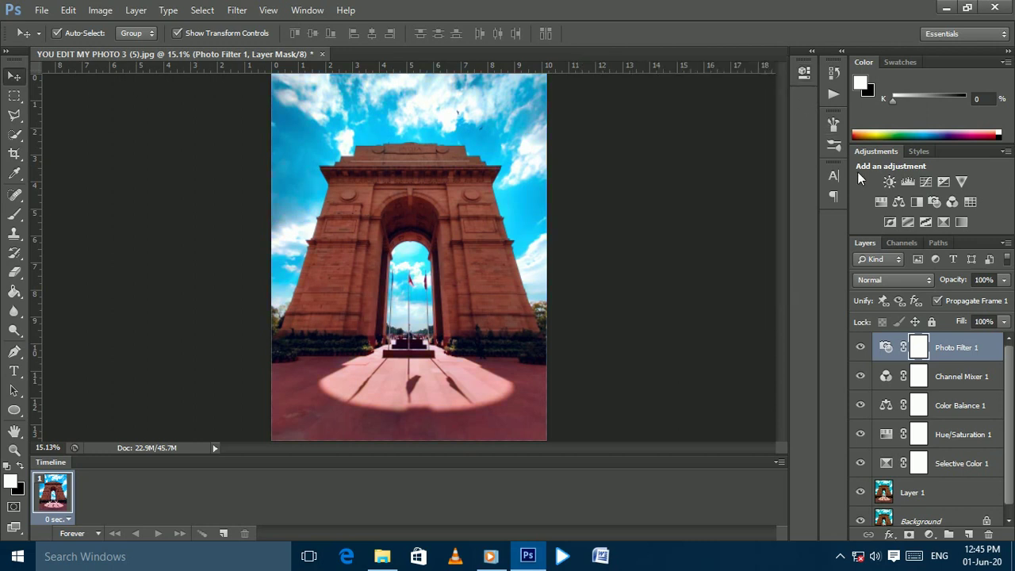
key(Delete)
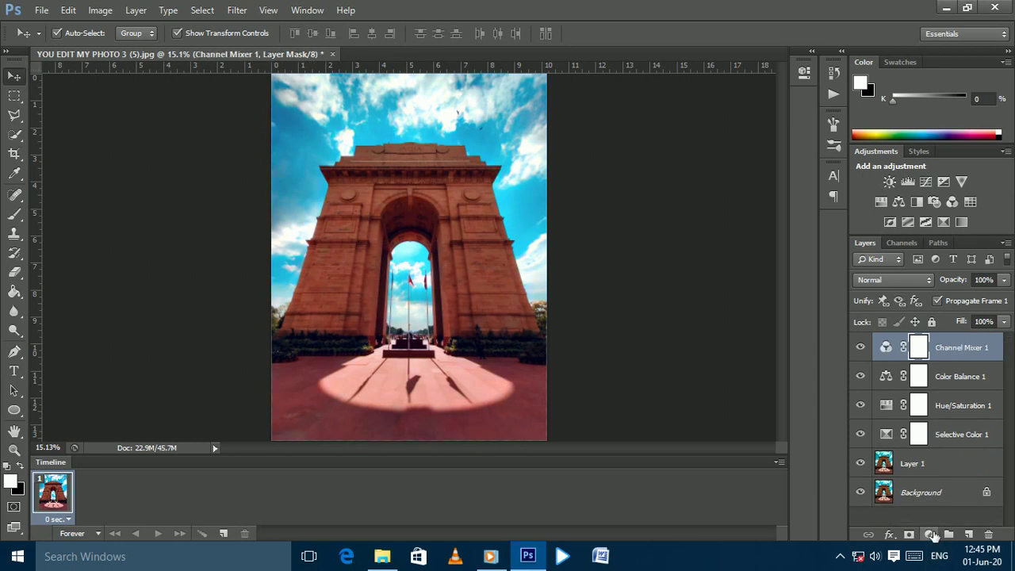
Step: Add a Levels layer with input levels 8 / 1.00 / 246
click(932, 535)
click(896, 280)
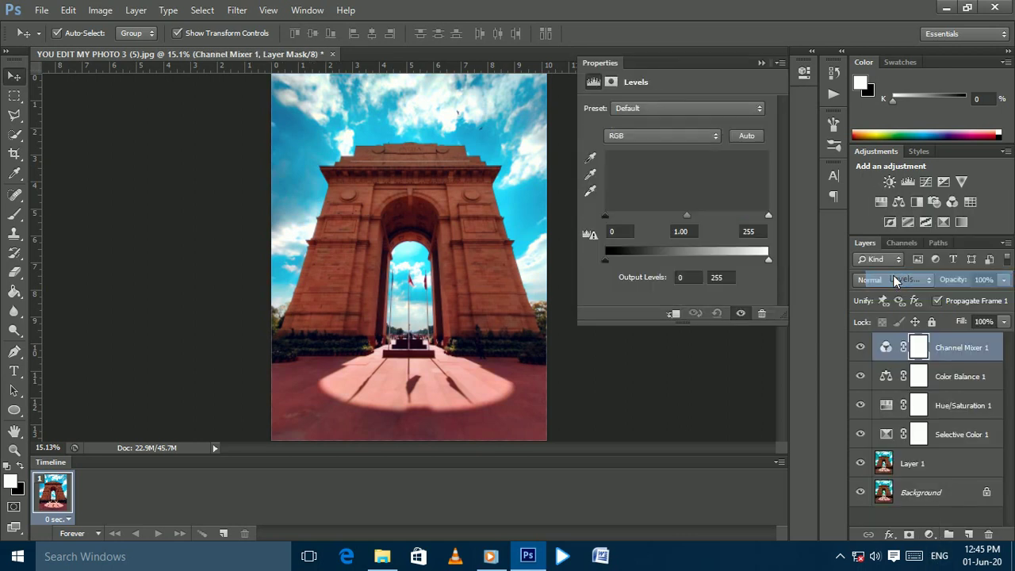
click(604, 215)
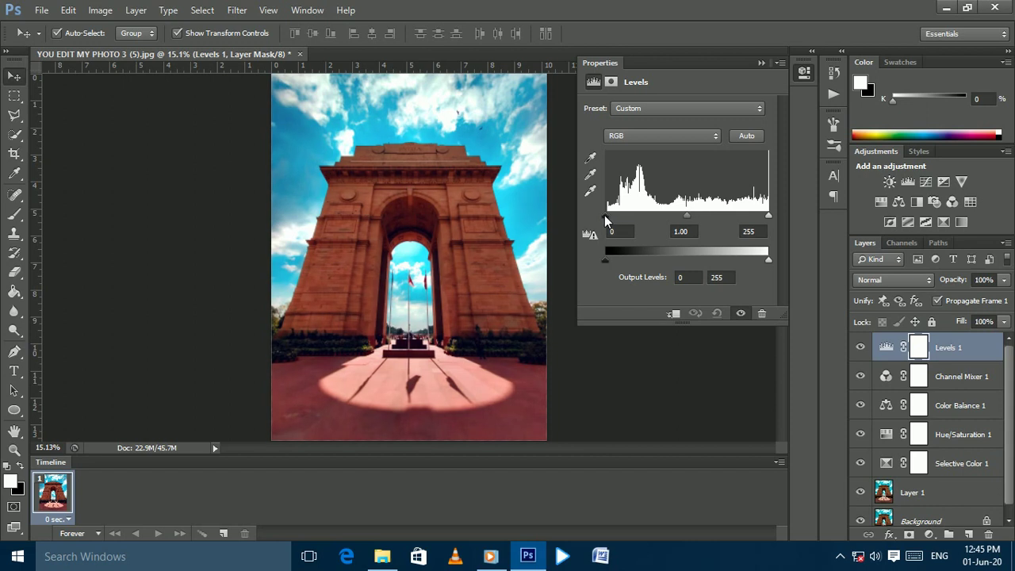
drag(610, 222, 611, 222)
drag(768, 215, 761, 215)
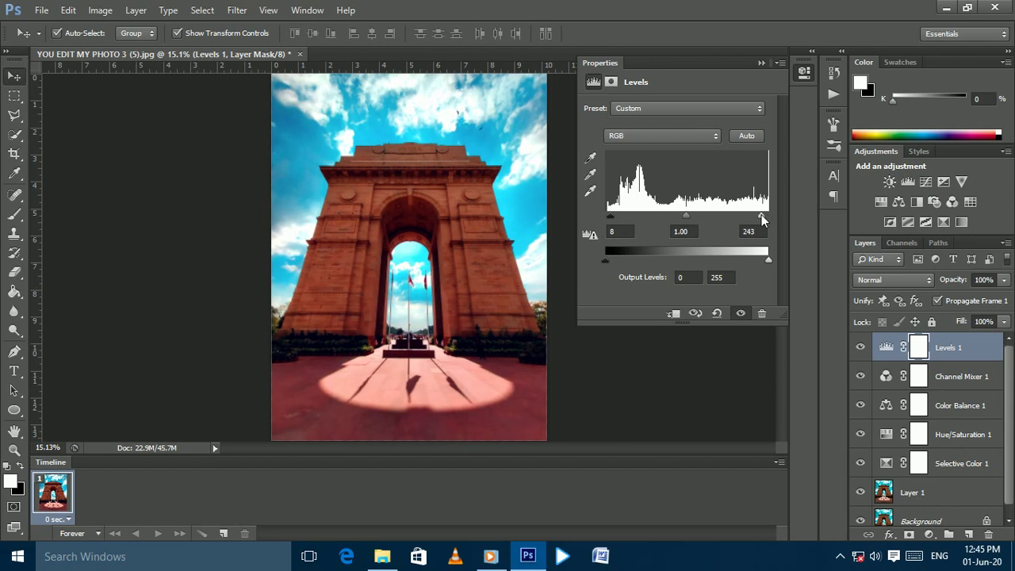
drag(762, 215, 764, 215)
drag(686, 214, 687, 214)
drag(684, 214, 687, 215)
Step: Compare the photo with Levels 1 hidden and shown, then add a Curves layer
click(761, 64)
click(861, 347)
click(861, 346)
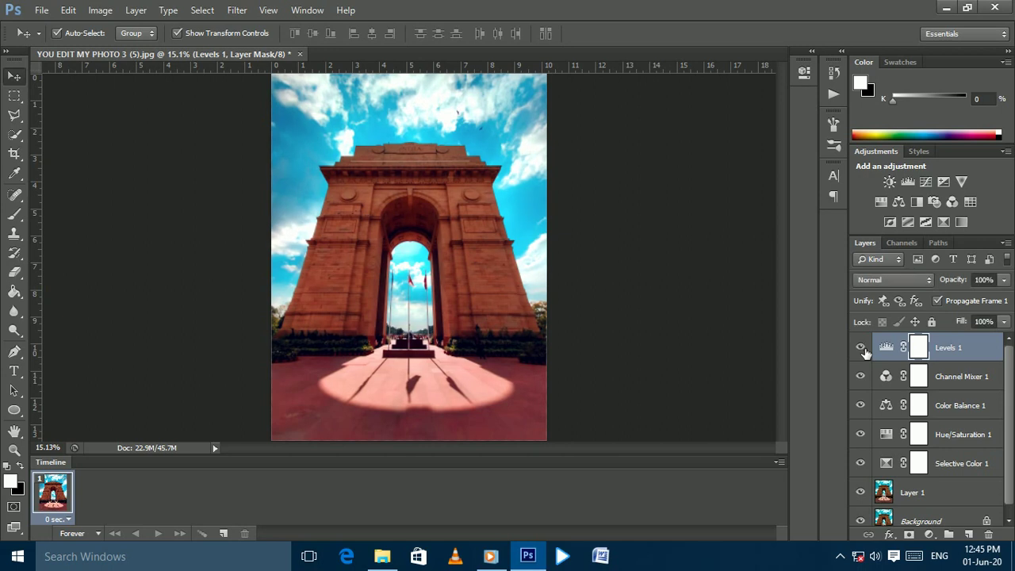
click(929, 534)
click(895, 302)
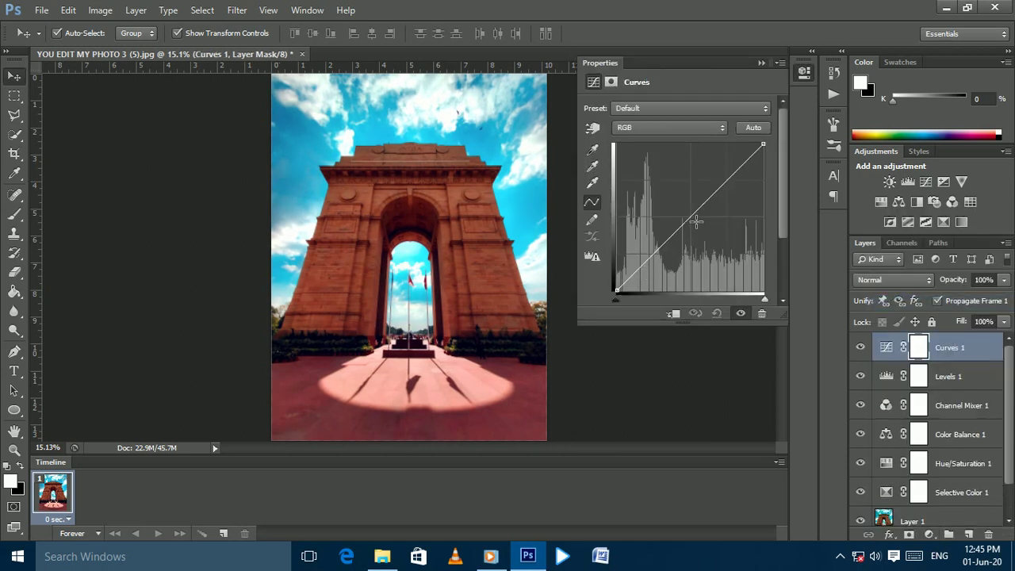
Step: In Curves 1, raise a midtone point and add a shadow point
click(695, 220)
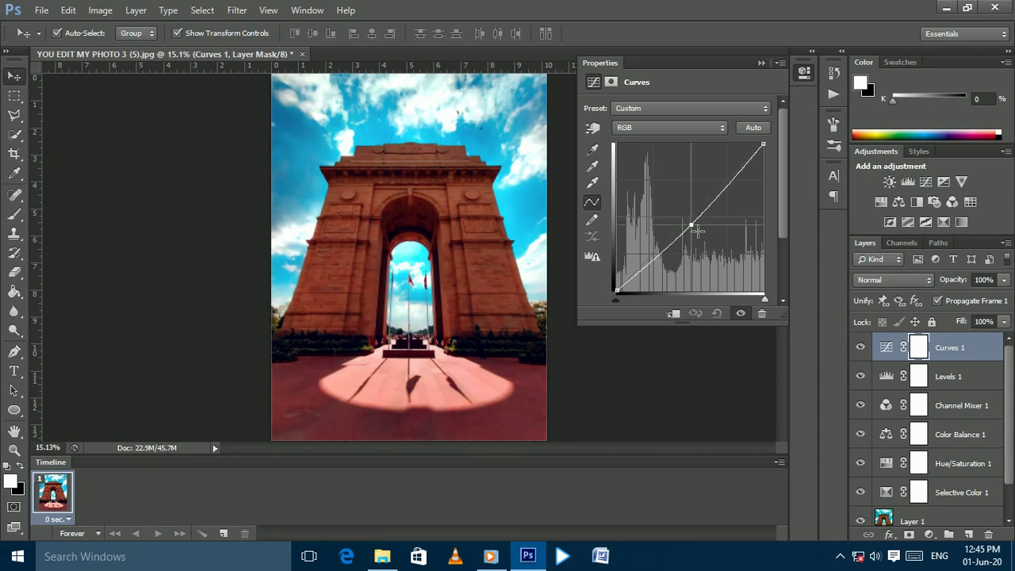
drag(698, 223, 700, 208)
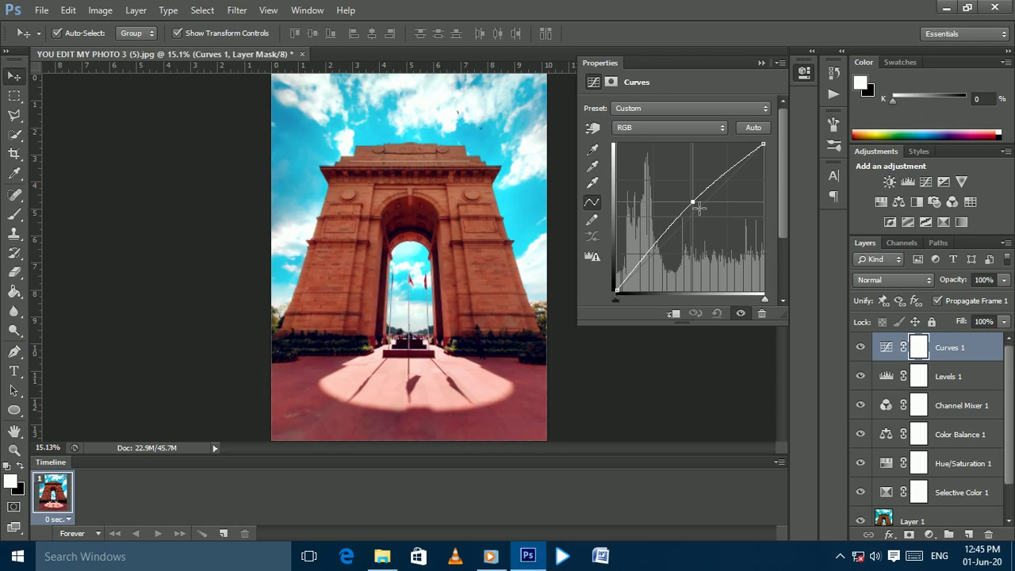
drag(700, 208, 697, 214)
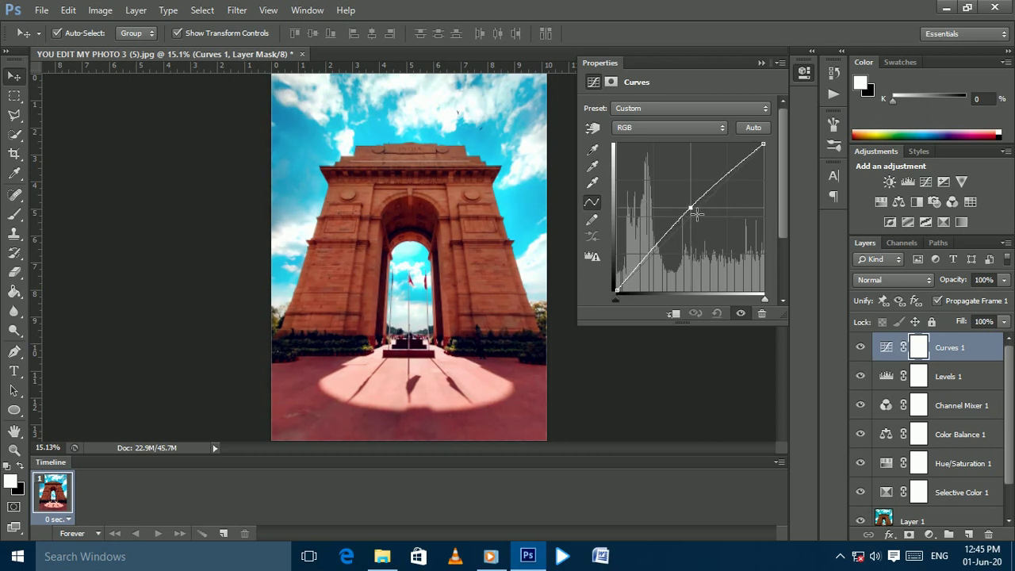
drag(656, 260, 658, 256)
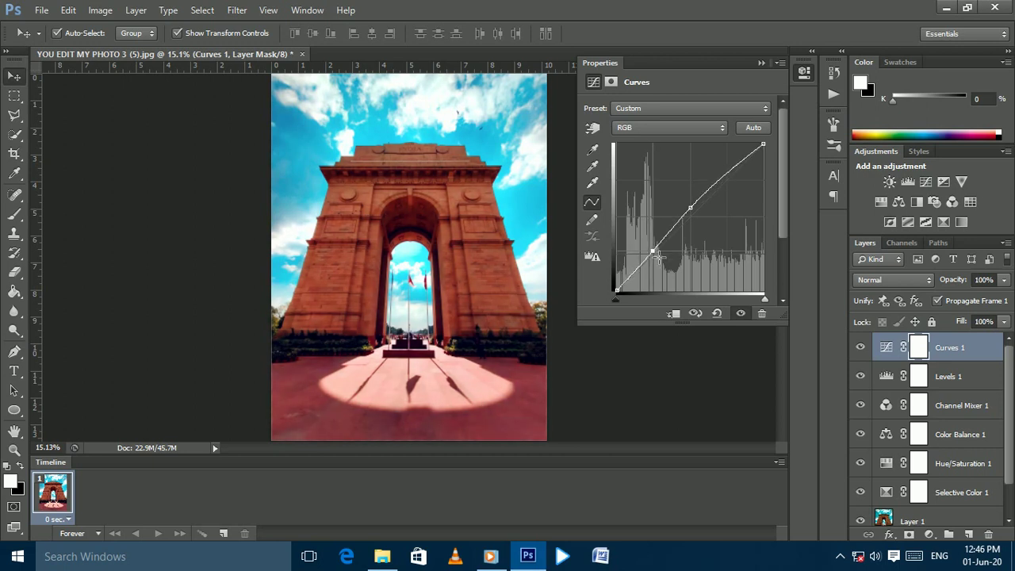
click(696, 313)
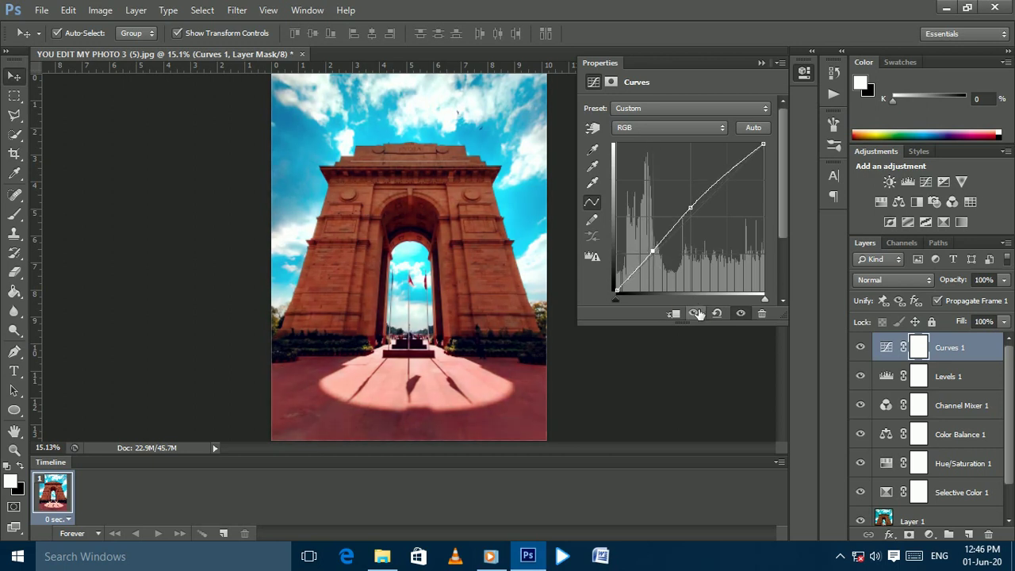
click(697, 313)
click(697, 314)
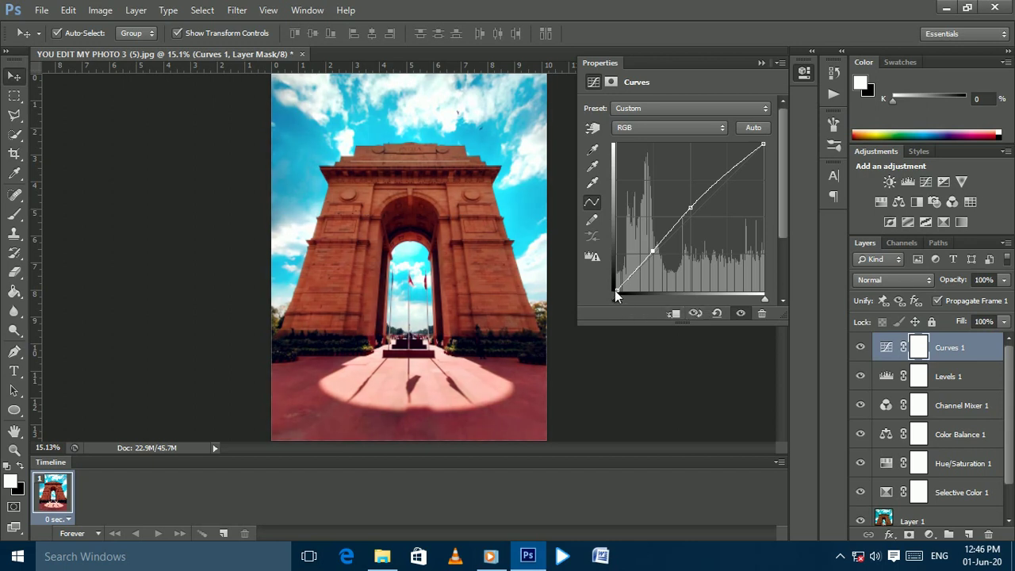
Step: Lift the curve's black point to fade shadows and nudge the midtone point down
drag(618, 289, 622, 291)
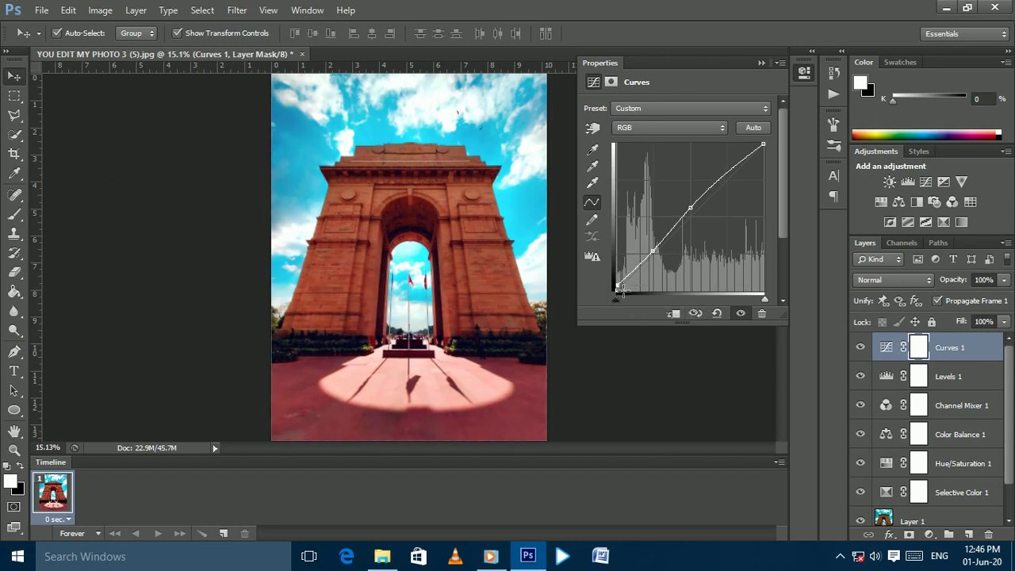
mouse_move(624, 290)
mouse_down()
mouse_move(623, 278)
mouse_move(623, 290)
mouse_up()
click(699, 314)
click(702, 314)
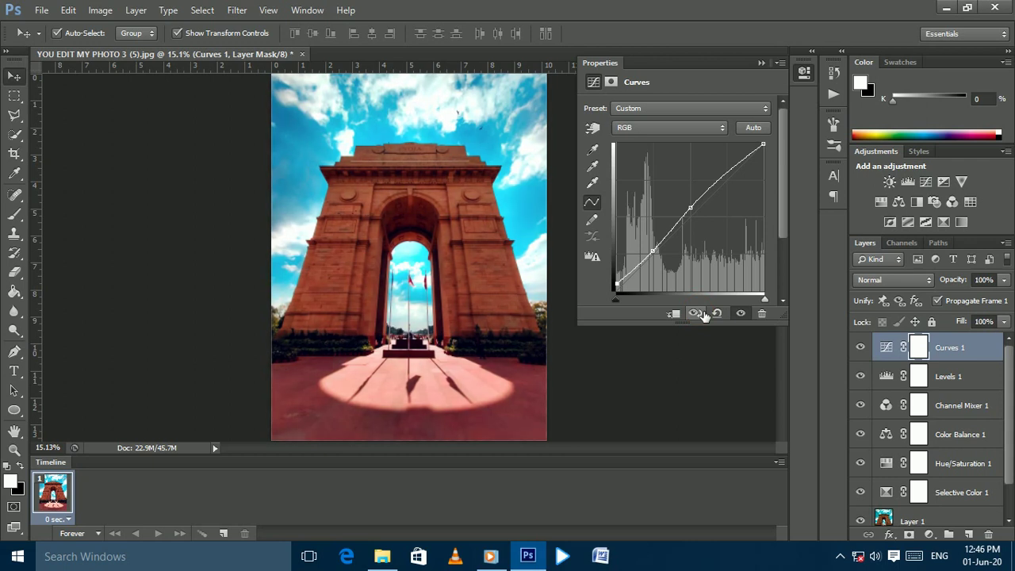
click(702, 314)
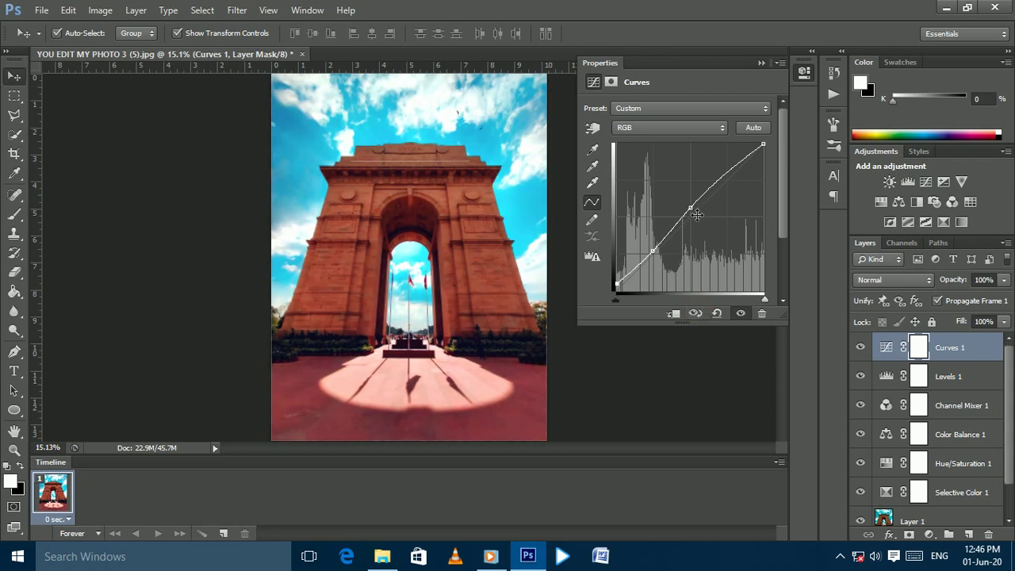
drag(694, 213, 696, 217)
click(702, 316)
click(702, 315)
click(703, 316)
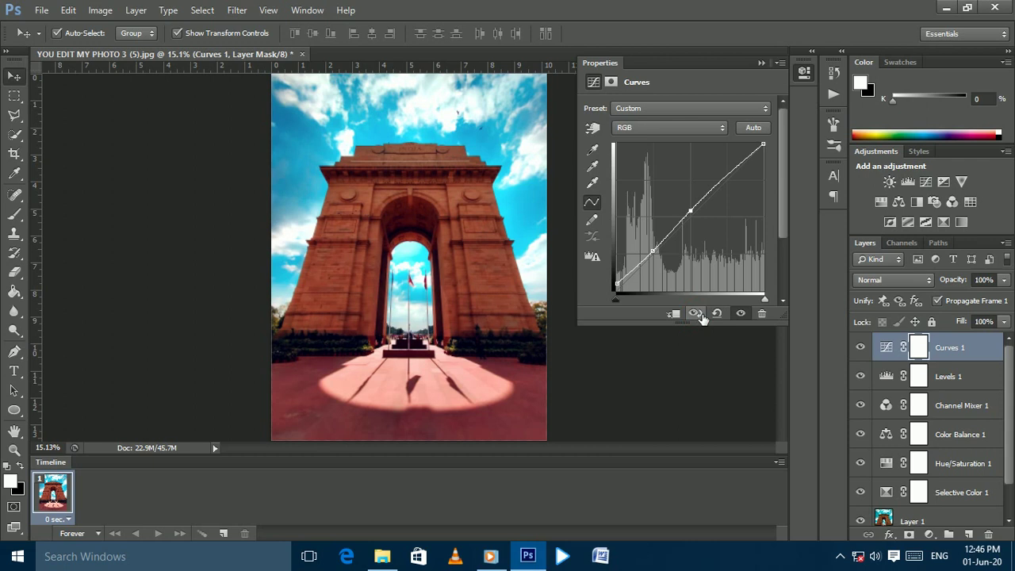
click(762, 63)
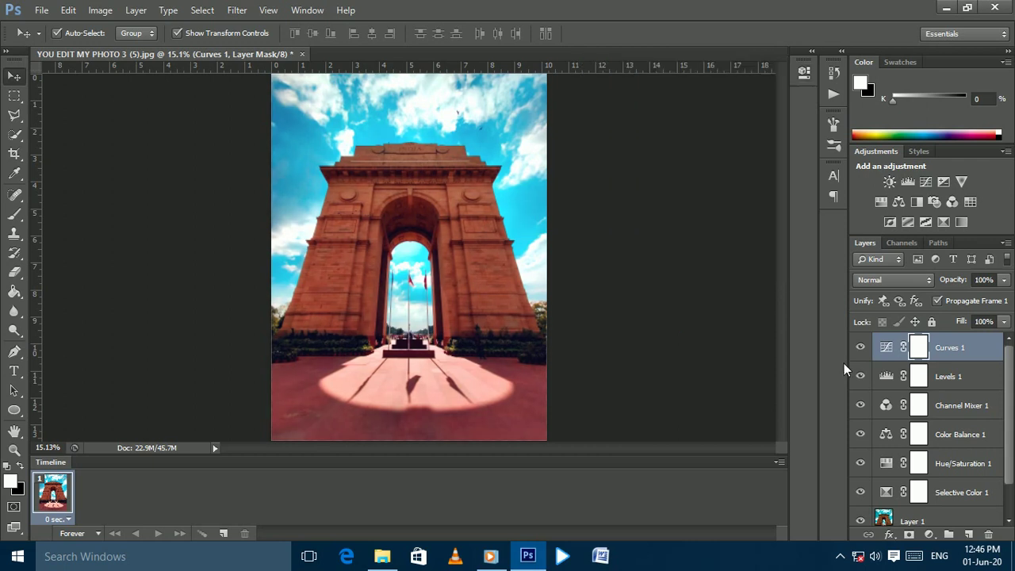
Step: Toggle Curves 1 visibility repeatedly to compare, then delete the Curves 1 layer
click(861, 347)
click(869, 349)
click(867, 349)
click(867, 348)
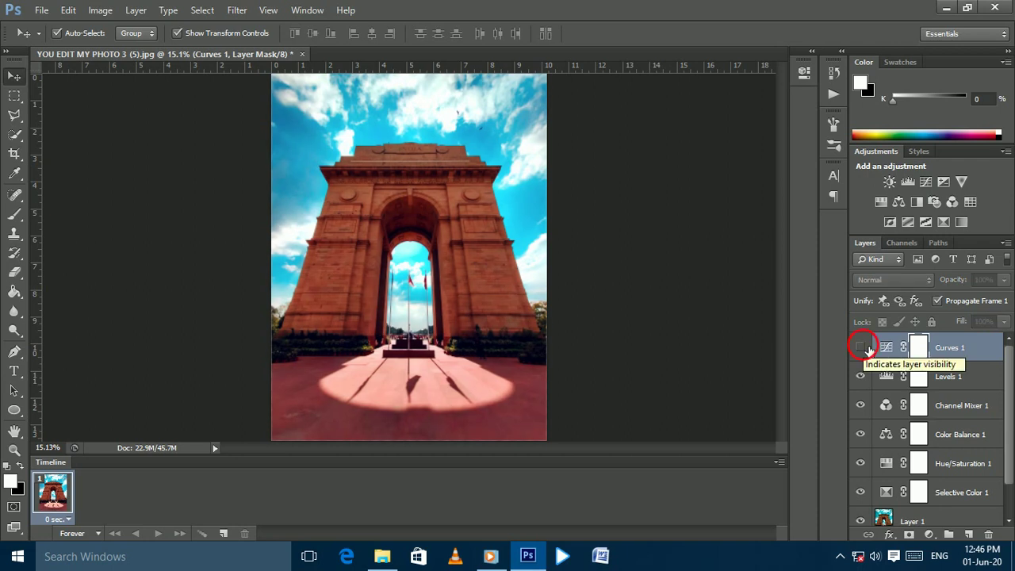
click(860, 347)
click(861, 348)
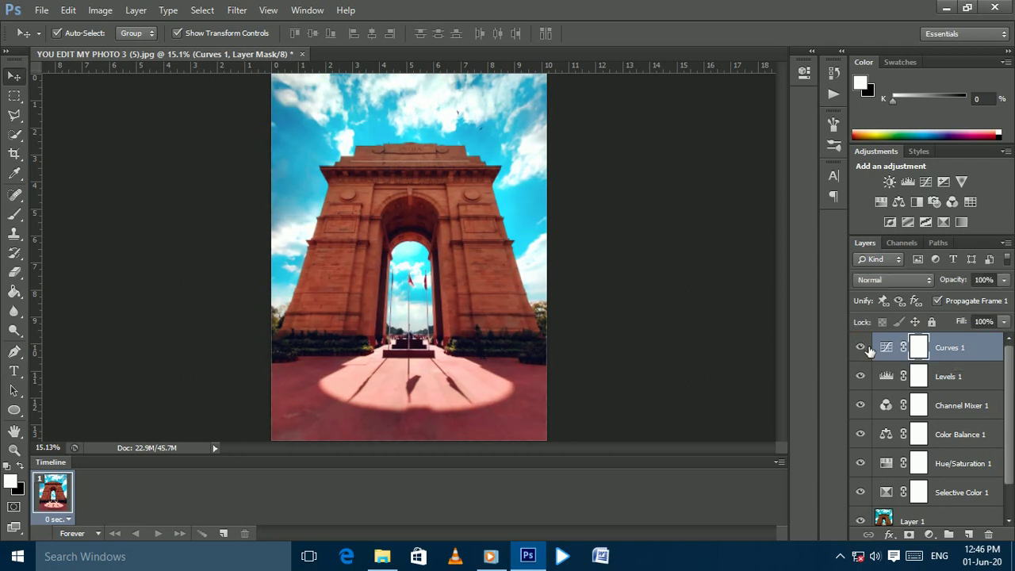
click(867, 348)
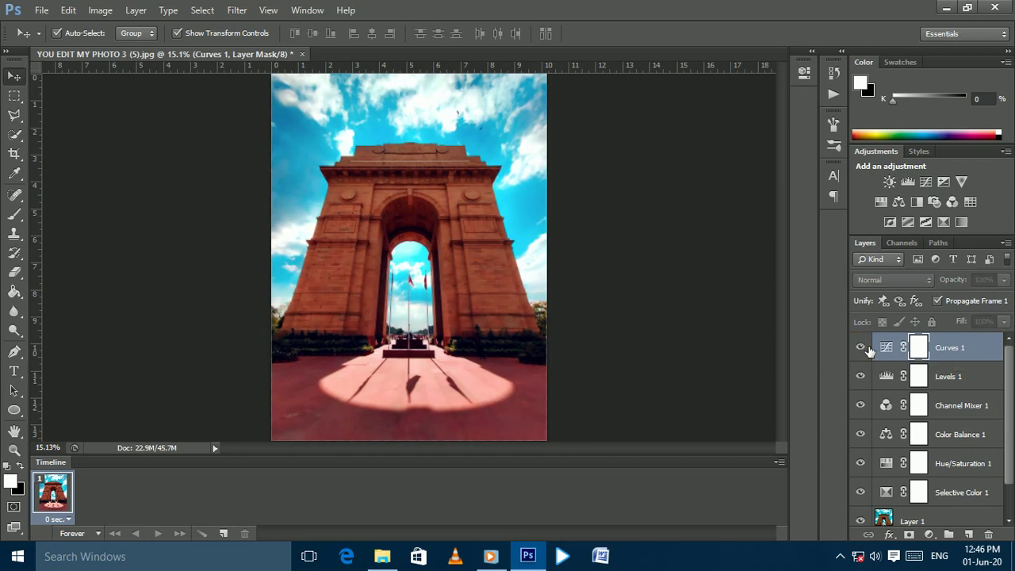
click(868, 348)
click(868, 348)
click(867, 348)
click(867, 348)
click(868, 348)
click(868, 348)
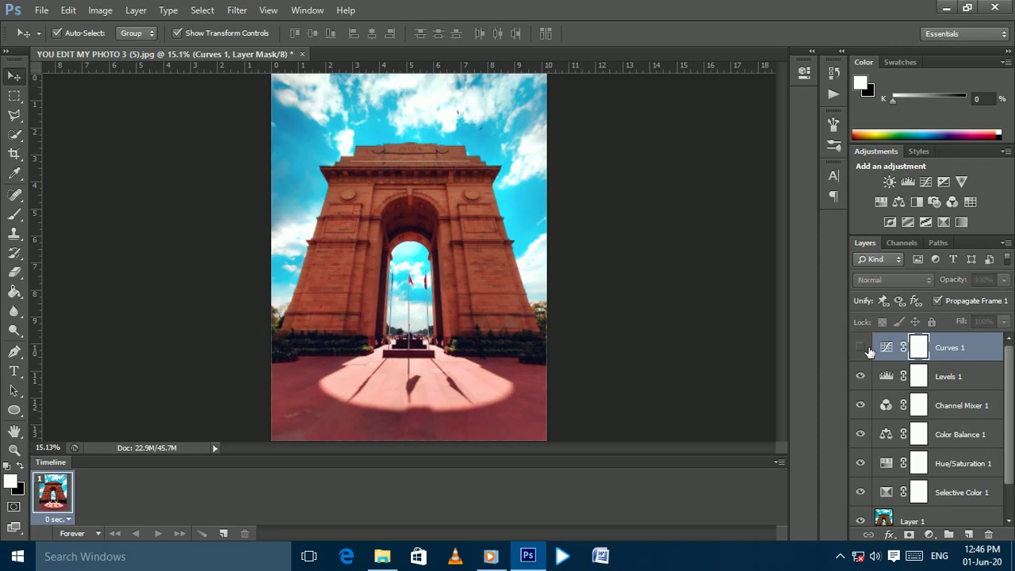
click(868, 348)
click(867, 348)
click(867, 348)
click(868, 348)
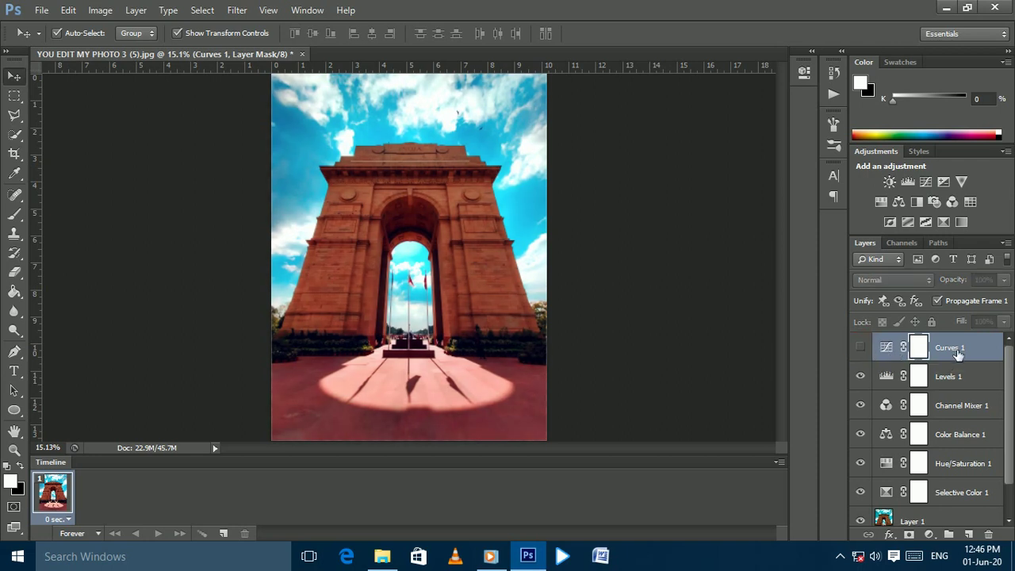
key(Delete)
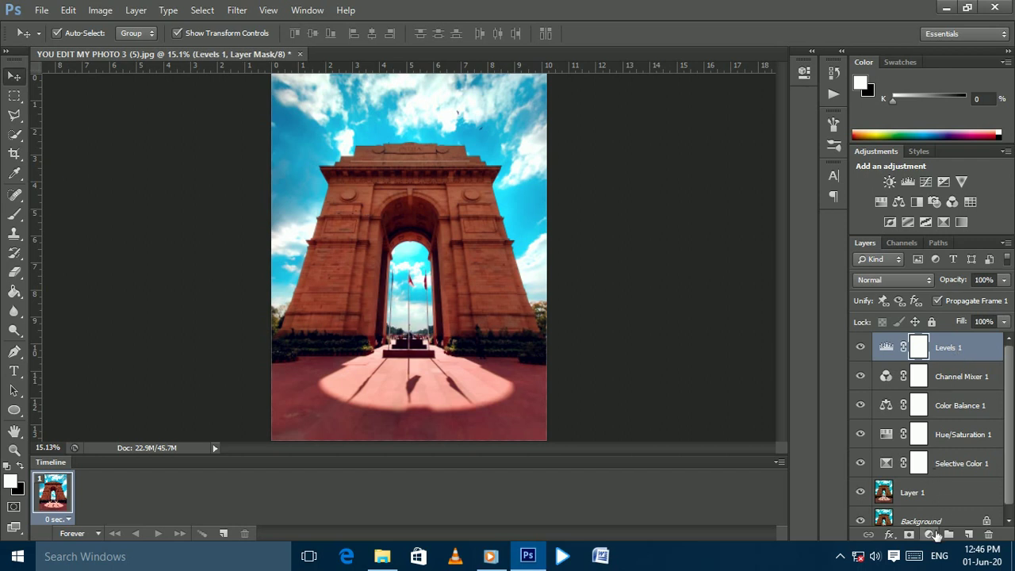
Step: Add a Brightness/Contrast layer above Levels 1 with Brightness 6 and Contrast 7
click(930, 534)
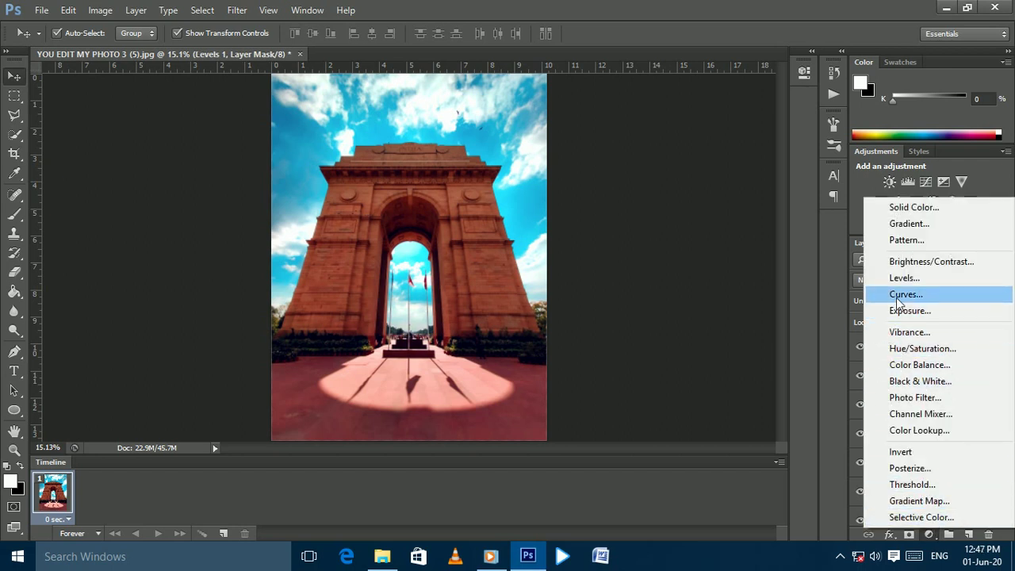
click(924, 266)
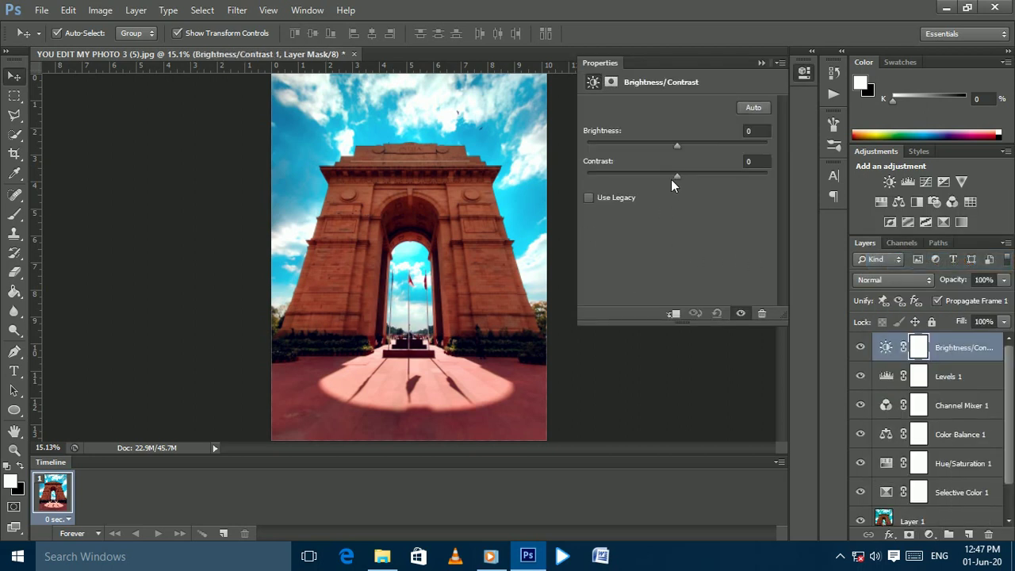
mouse_move(676, 174)
mouse_down()
mouse_move(693, 173)
mouse_move(660, 174)
mouse_move(683, 179)
mouse_up()
drag(674, 146, 681, 146)
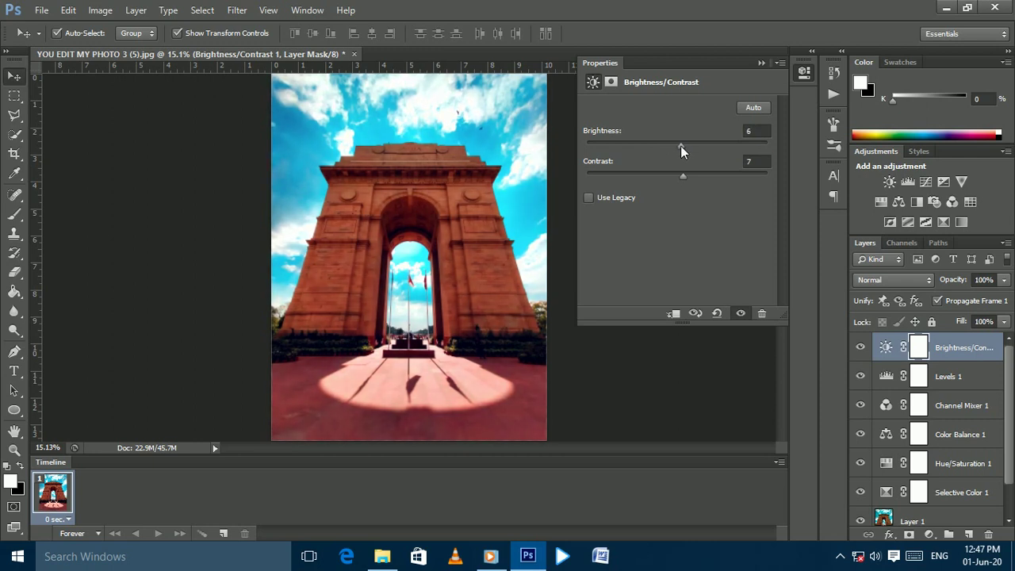
click(804, 72)
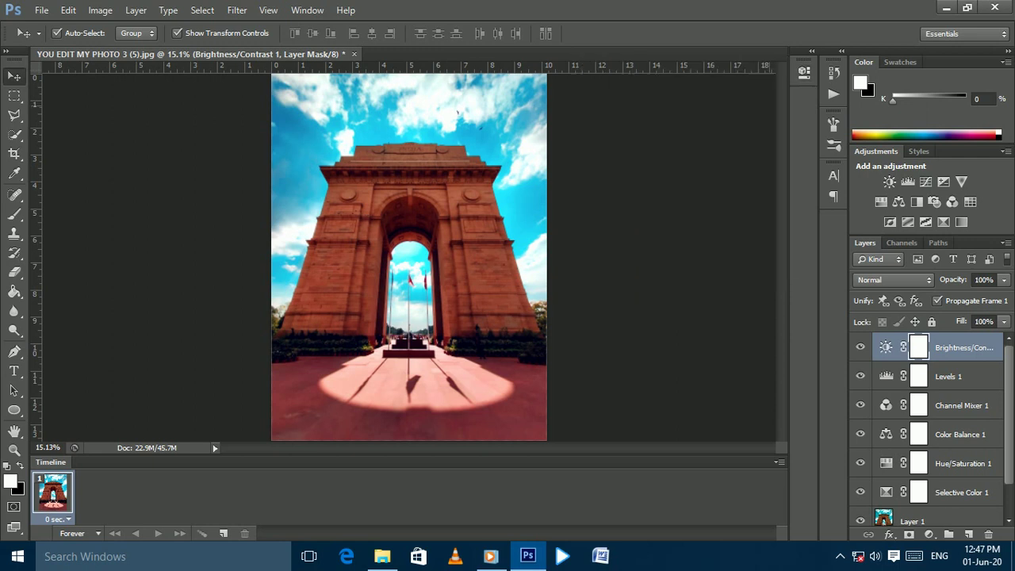
click(861, 347)
scroll(977, 483, down, 2)
Step: Select all the adjustment layers and group them into Group 1
scroll(971, 484, up, 1)
scroll(971, 486, down, 1)
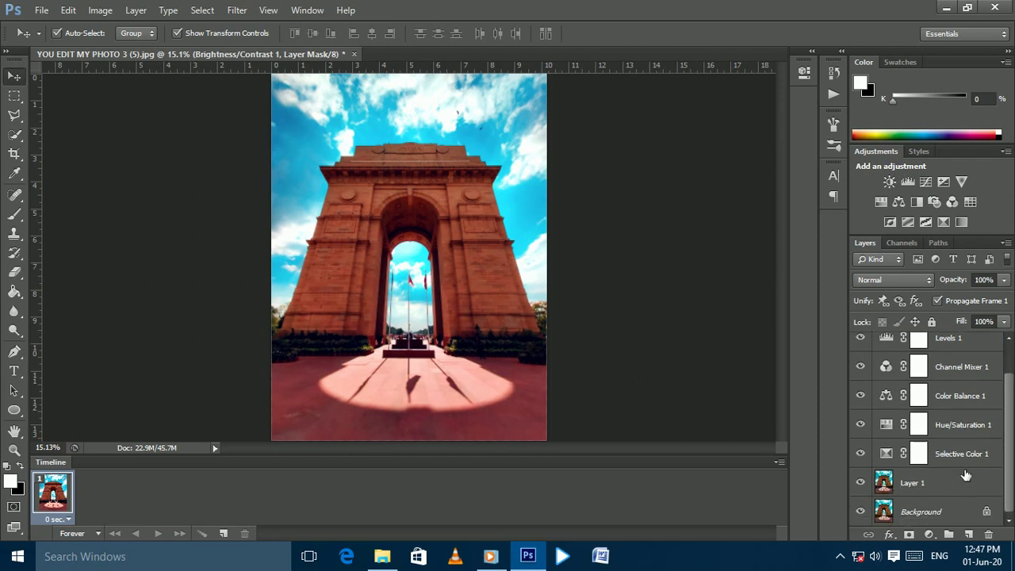
shift+click(967, 456)
scroll(963, 458, up, 1)
key(ctrl+g)
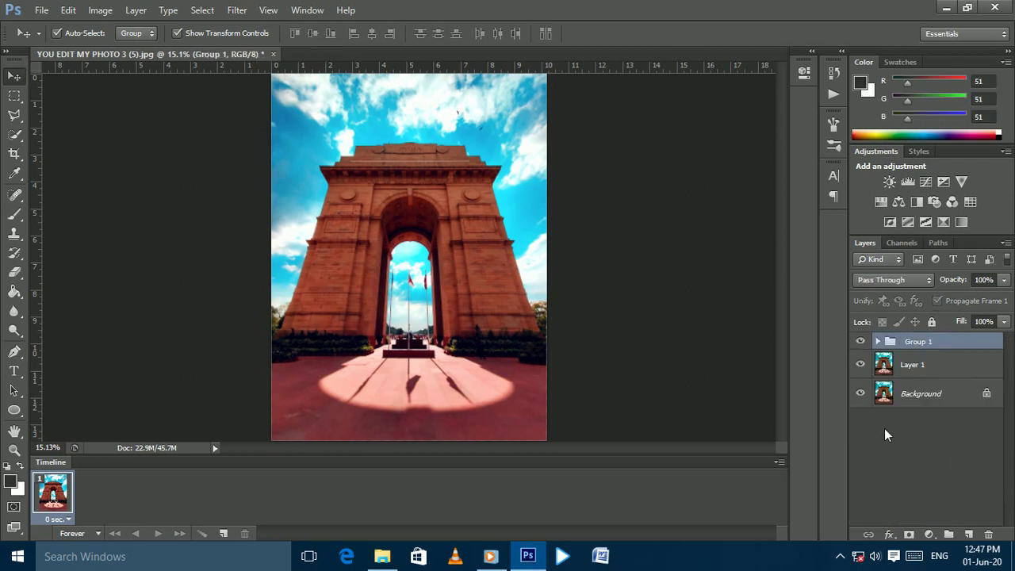
Step: Toggle Group 1's visibility off and on twice to compare the colour grading
click(861, 342)
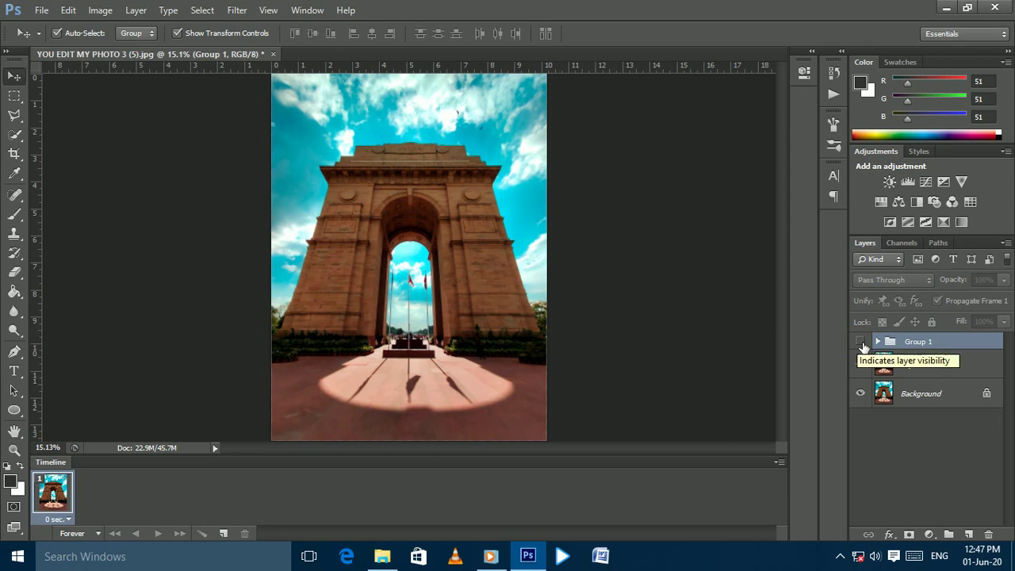
click(861, 342)
click(861, 342)
click(860, 342)
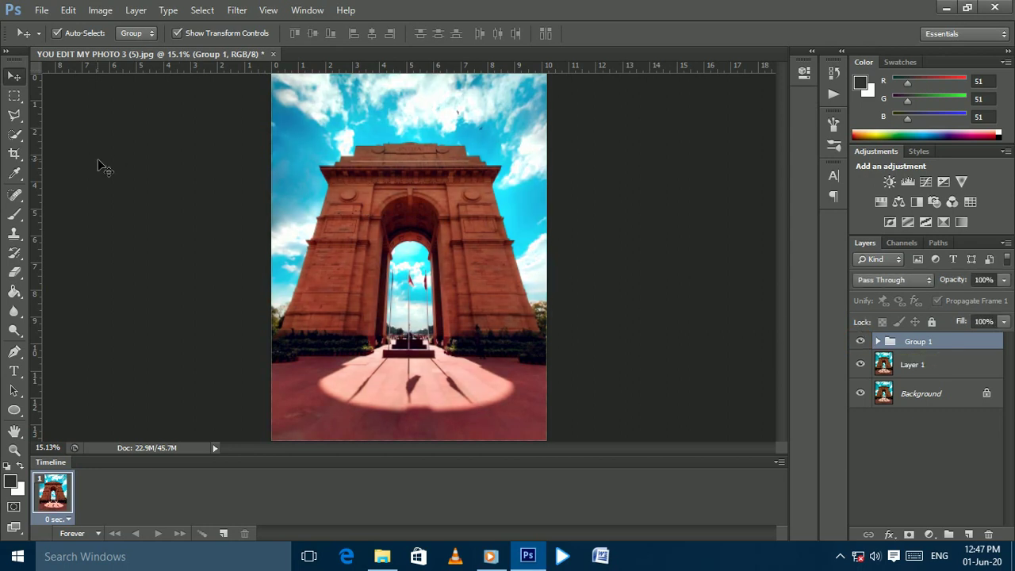
Step: Pick the Brush tool with the signature logo brush tip
click(19, 216)
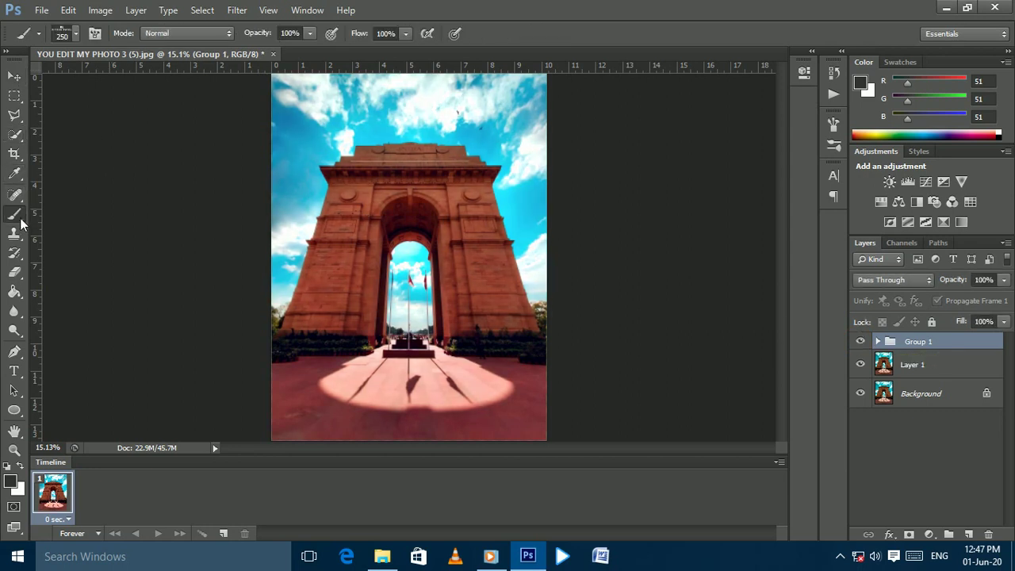
click(76, 36)
scroll(168, 215, down, 3)
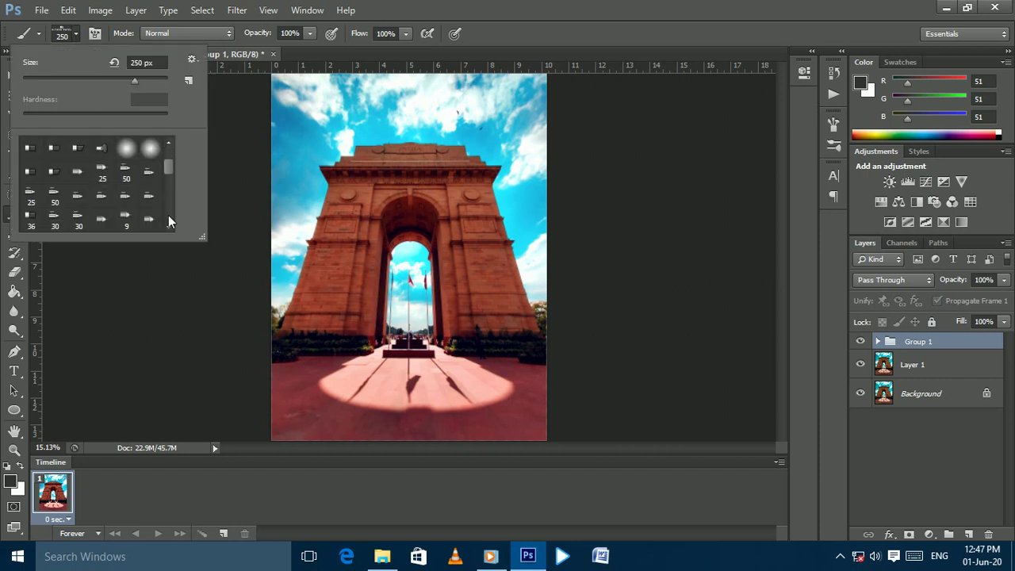
scroll(168, 214, down, 3)
scroll(168, 215, down, 5)
click(135, 225)
click(76, 35)
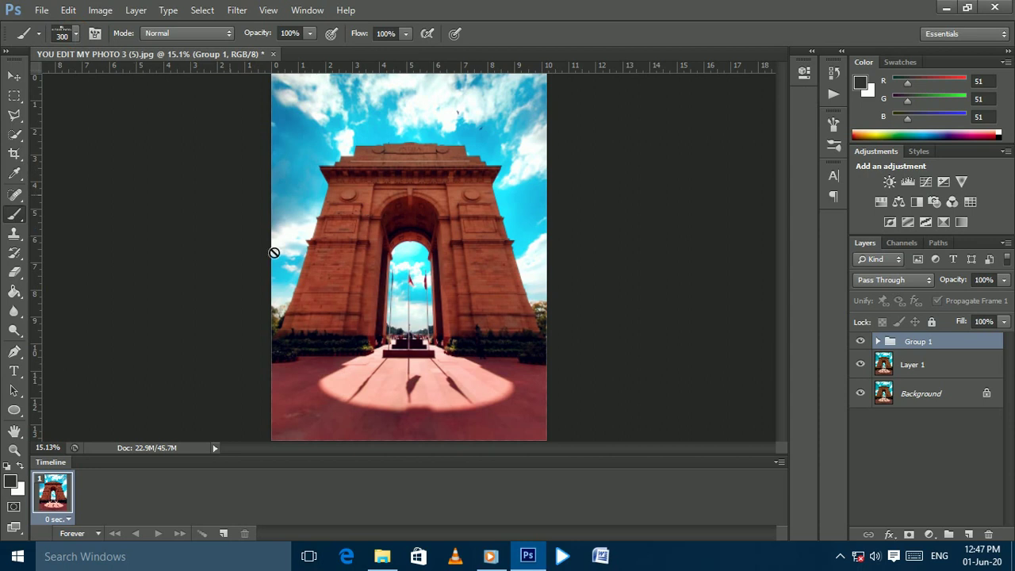
Step: Add a new Layer 2 above Group 1 and set the foreground colour to white
click(921, 367)
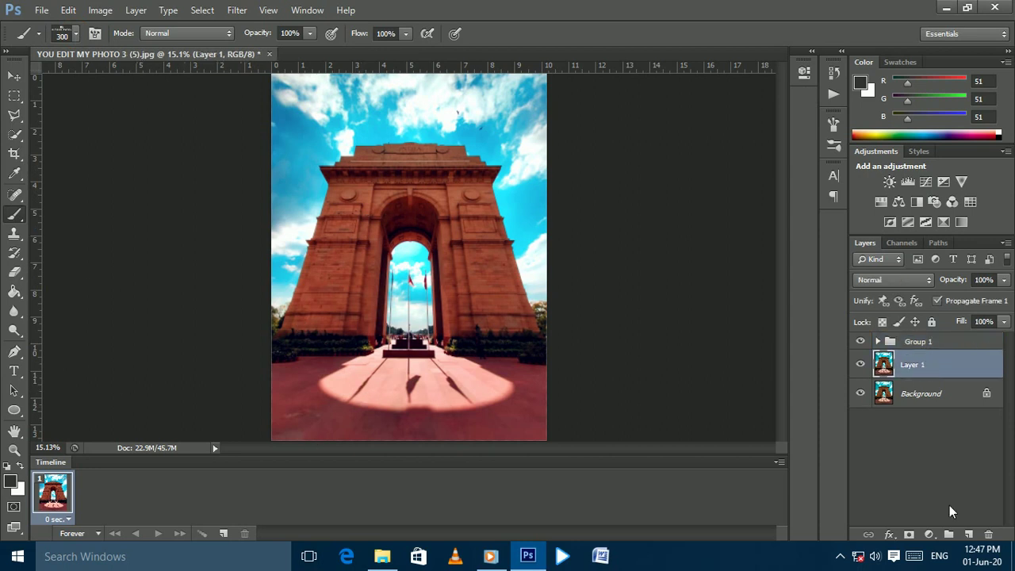
click(935, 343)
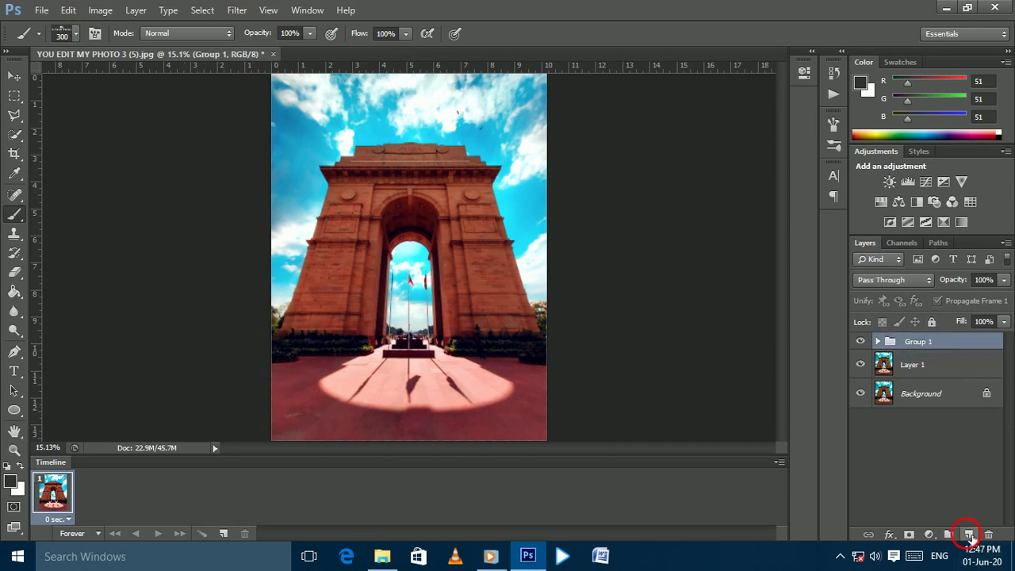
click(968, 533)
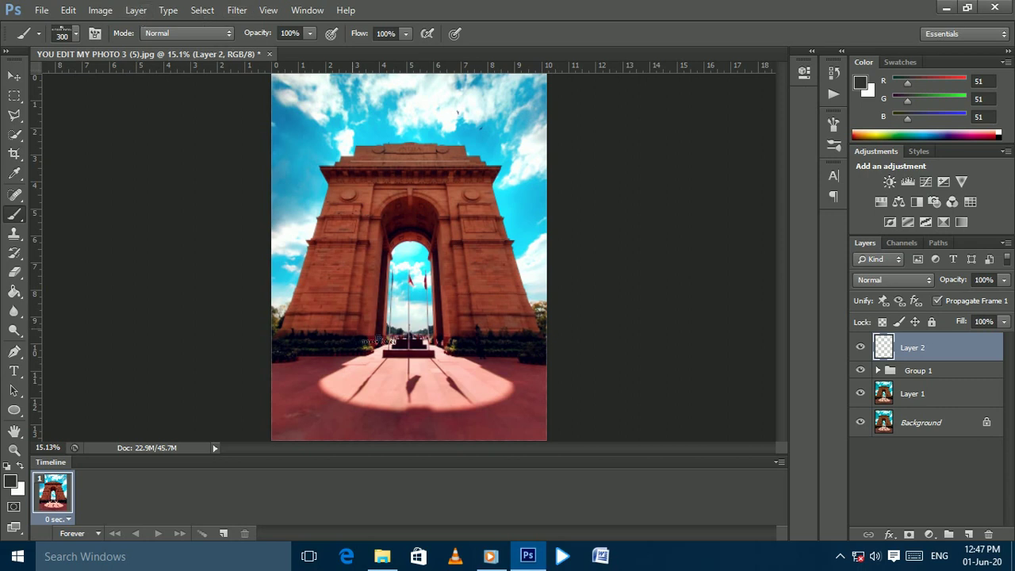
click(19, 468)
click(13, 479)
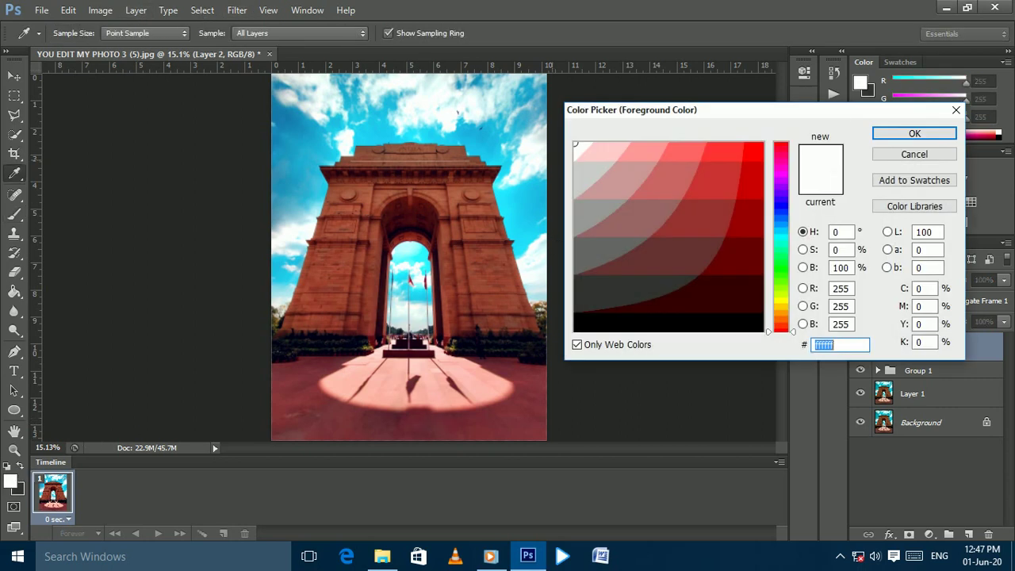
click(915, 134)
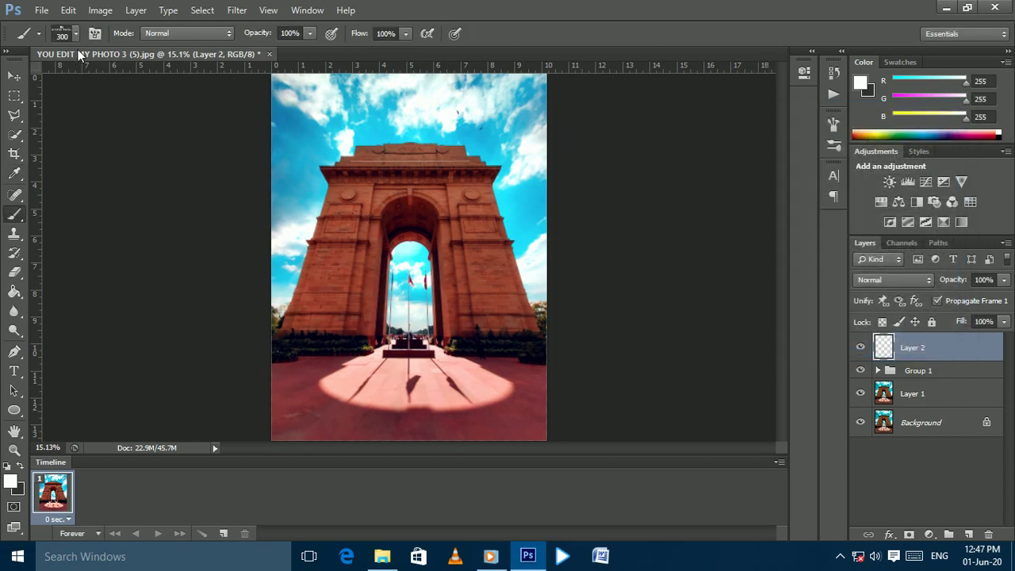
Step: Set the logo brush to 349 px and stamp the white logo near the photo's bottom
key(bracketright)
key(bracketleft)
key(bracketright)
key(bracketleft)
click(74, 35)
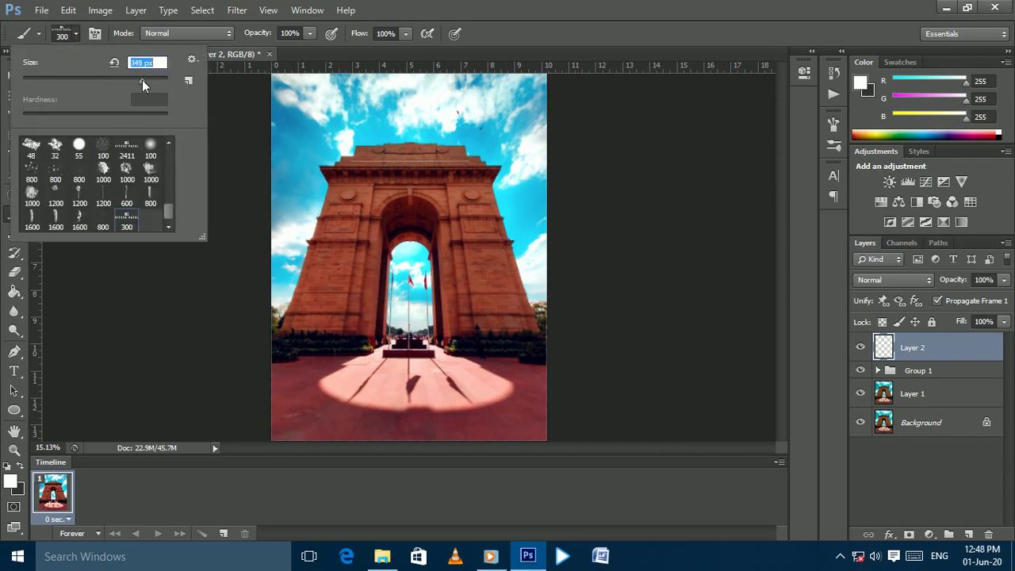
click(76, 33)
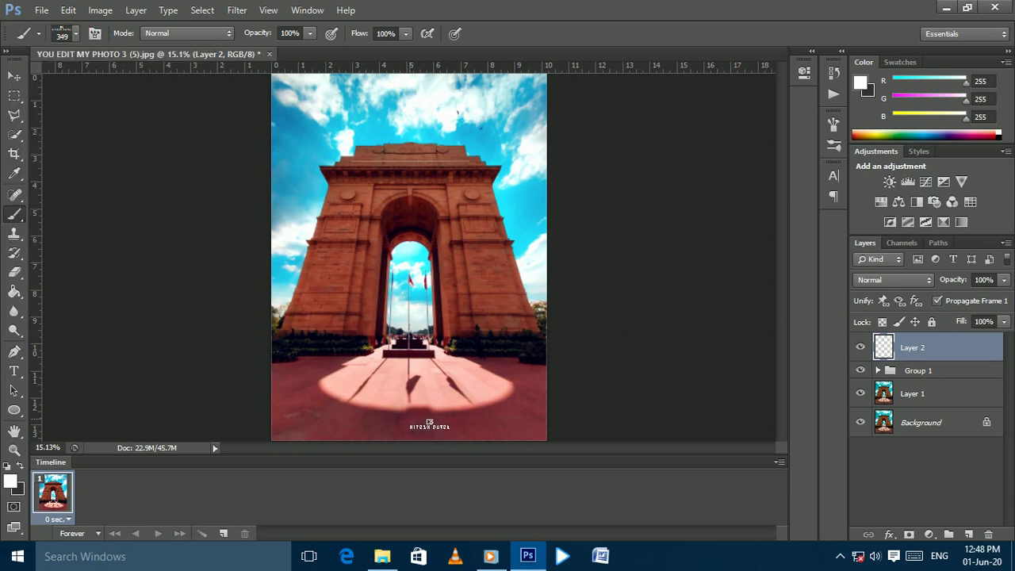
click(409, 417)
click(14, 76)
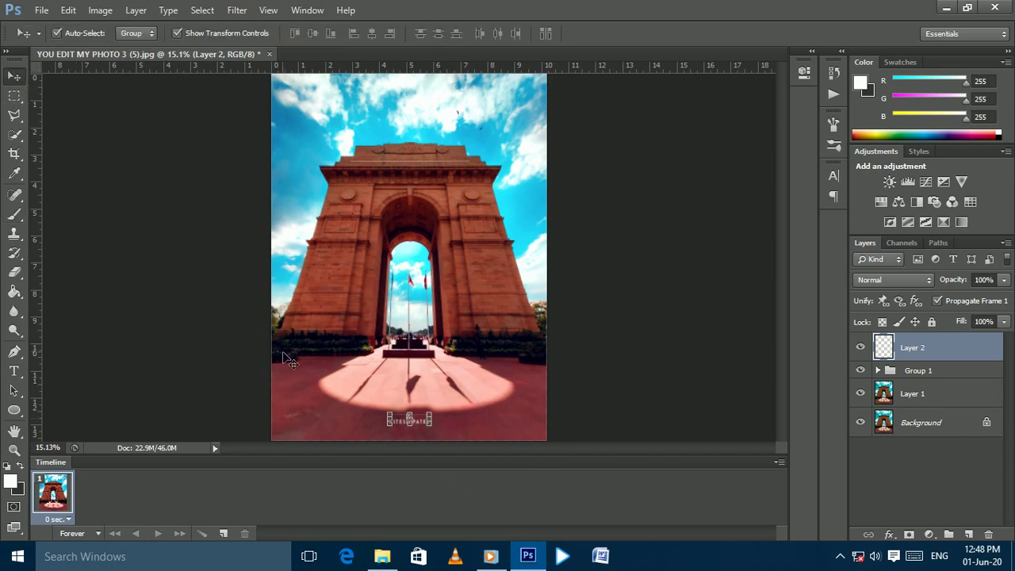
click(571, 414)
scroll(508, 417, up, 5)
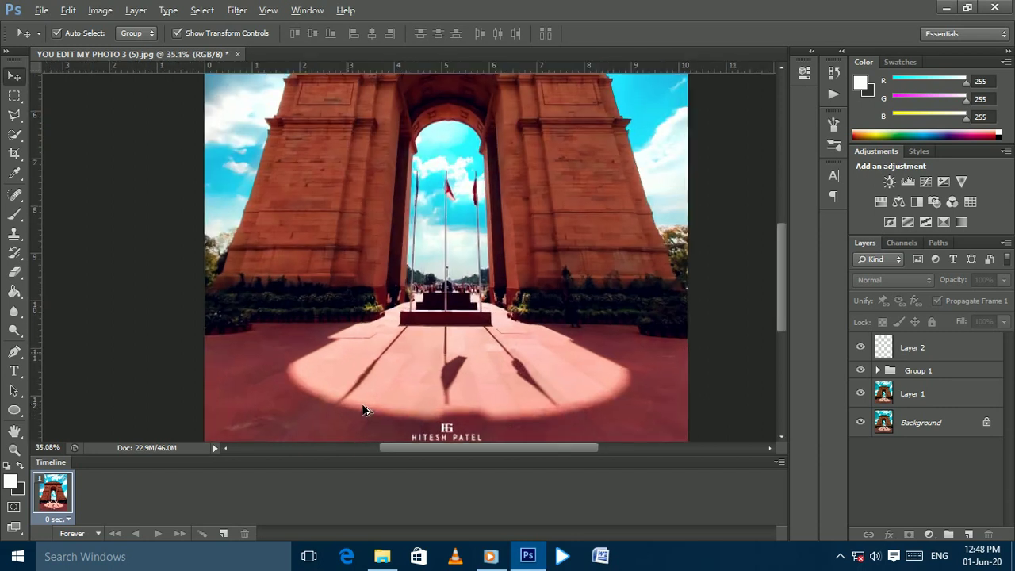
scroll(482, 410, down, 1)
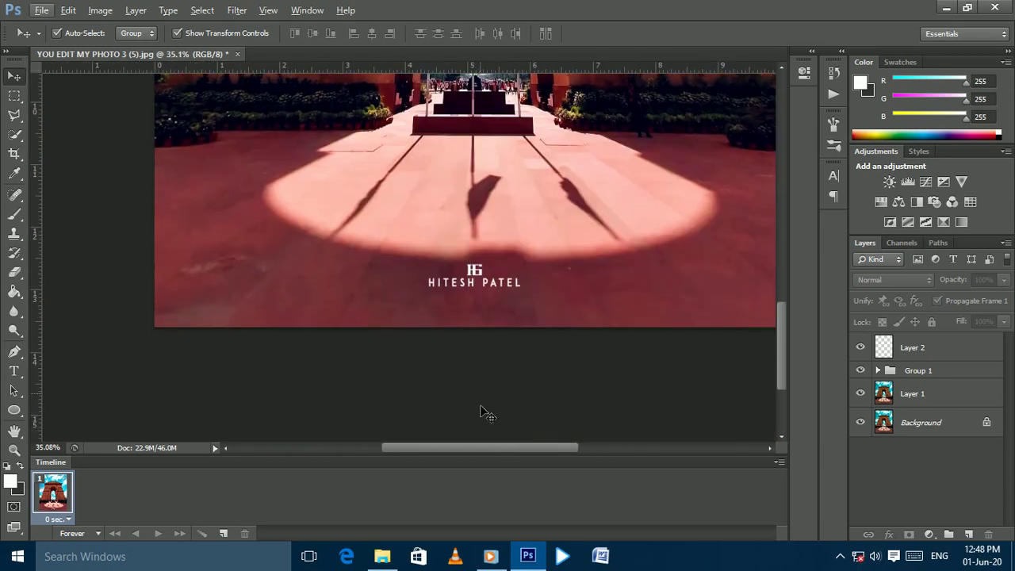
scroll(483, 406, down, 1)
scroll(476, 380, down, 1)
scroll(475, 373, down, 2)
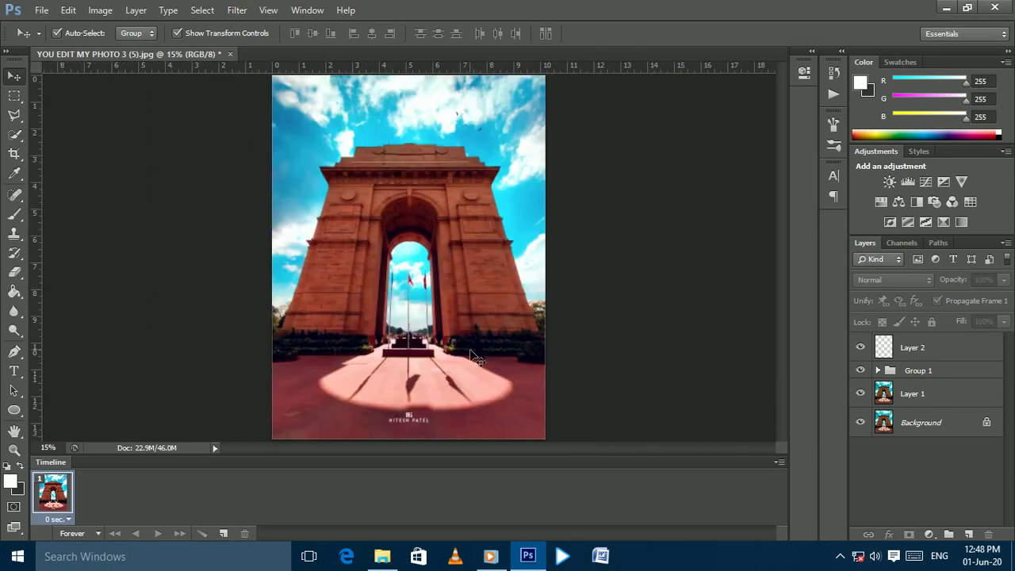
scroll(479, 240, down, 1)
scroll(478, 240, down, 1)
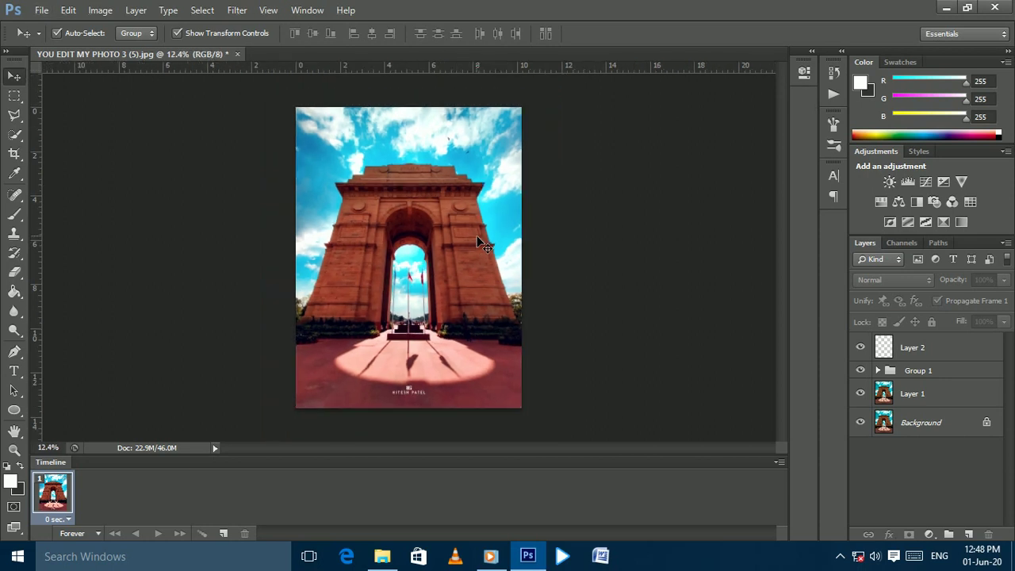
scroll(478, 240, up, 2)
scroll(479, 241, down, 1)
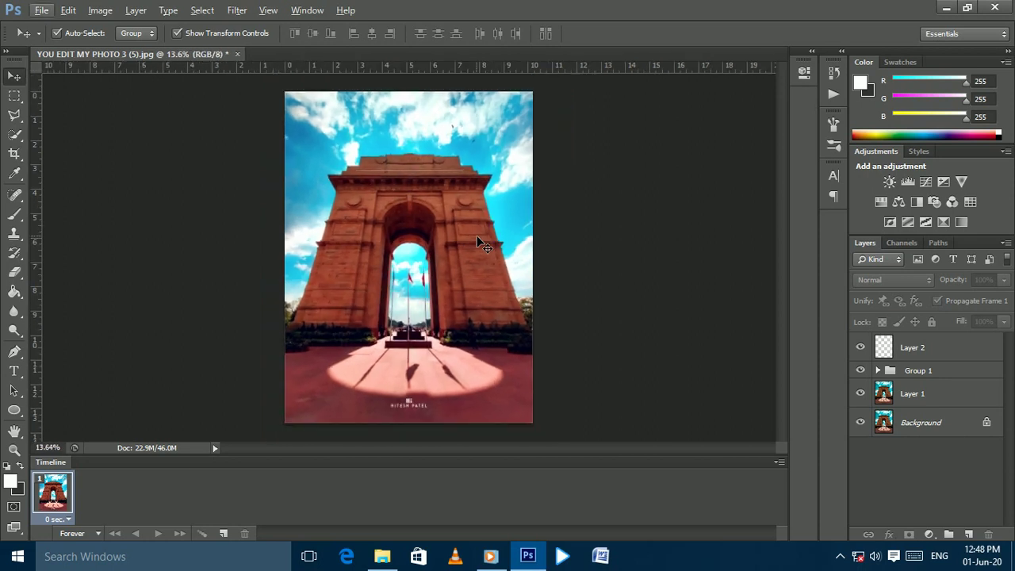